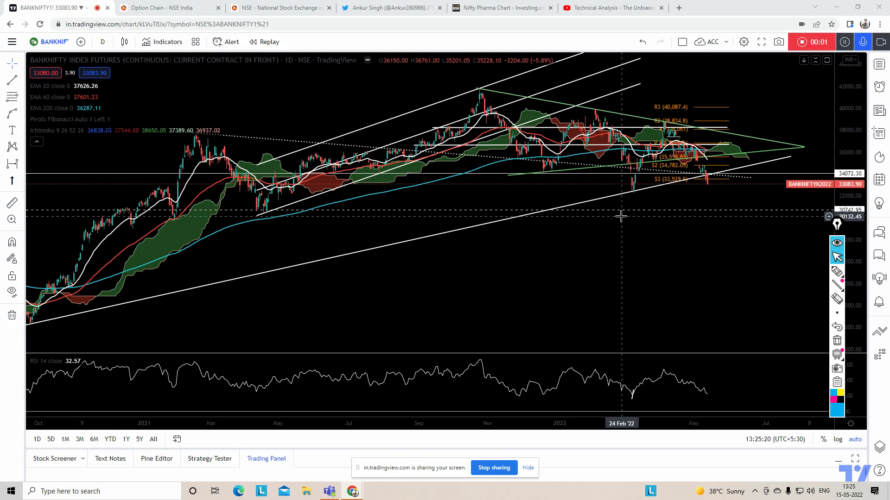
Switch to the Bank NIFTY Futures chart on Investing.com, move the annotation toolbar off the price scale and activate its pen.
{"action": "left_click", "coordinate": [488, 5]}
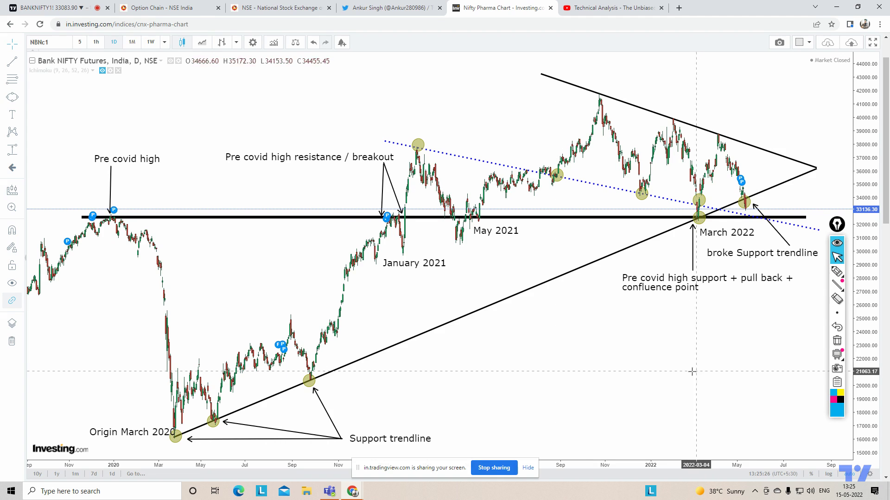
{"action": "left_click_drag", "start_coordinate": [837, 226], "coordinate": [832, 287]}
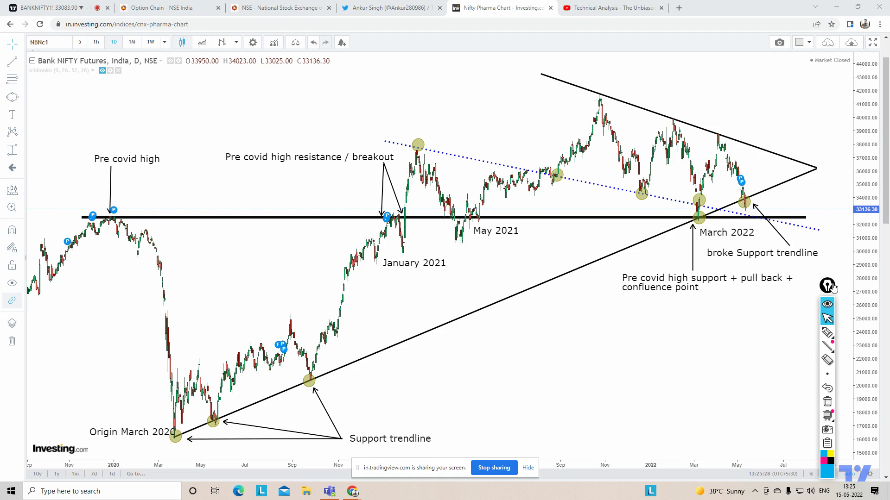
{"action": "left_click", "coordinate": [828, 332]}
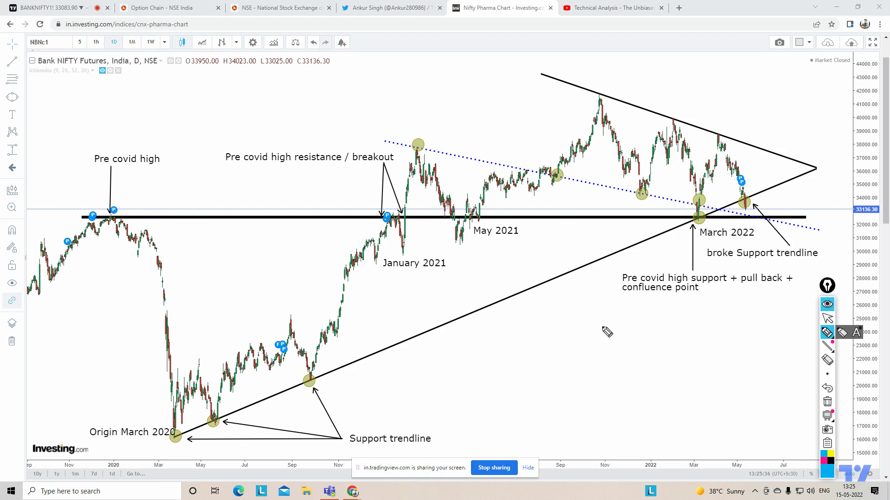
Circle the pre-covid peak around January 2020, mark above its label, and clear the marks.
{"action": "mouse_move", "coordinate": [149, 213]}
{"action": "left_mouse_down"}
{"action": "mouse_move", "coordinate": [123, 262]}
{"action": "mouse_move", "coordinate": [133, 213]}
{"action": "left_mouse_up"}
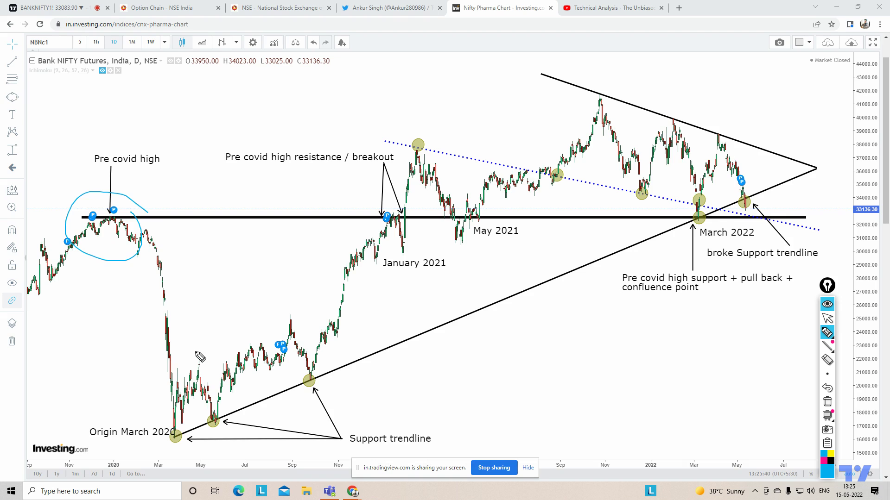
{"action": "left_click_drag", "start_coordinate": [99, 138], "coordinate": [139, 130]}
{"action": "left_click", "coordinate": [827, 401]}
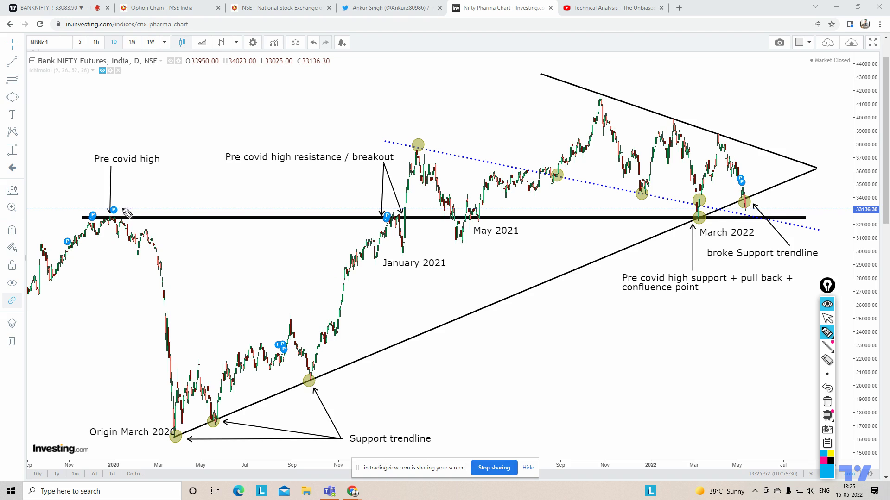
Outline the Pre covid high and Origin March 2020 labels, mark the next two lows on the support trendline, and clear the marks.
{"action": "mouse_move", "coordinate": [86, 166]}
{"action": "left_mouse_down"}
{"action": "mouse_move", "coordinate": [168, 167]}
{"action": "mouse_move", "coordinate": [93, 139]}
{"action": "mouse_move", "coordinate": [86, 157]}
{"action": "left_mouse_up"}
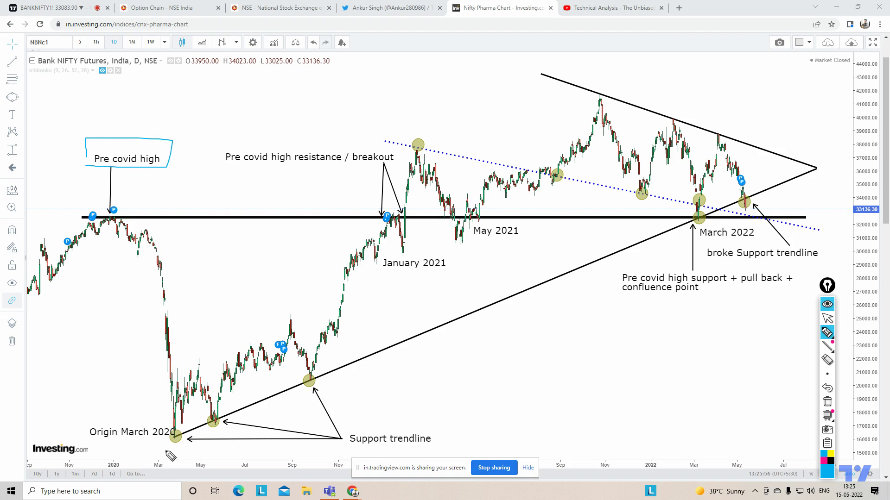
{"action": "mouse_move", "coordinate": [98, 443]}
{"action": "left_mouse_down"}
{"action": "mouse_move", "coordinate": [181, 445]}
{"action": "mouse_move", "coordinate": [116, 410]}
{"action": "mouse_move", "coordinate": [96, 441]}
{"action": "left_mouse_up"}
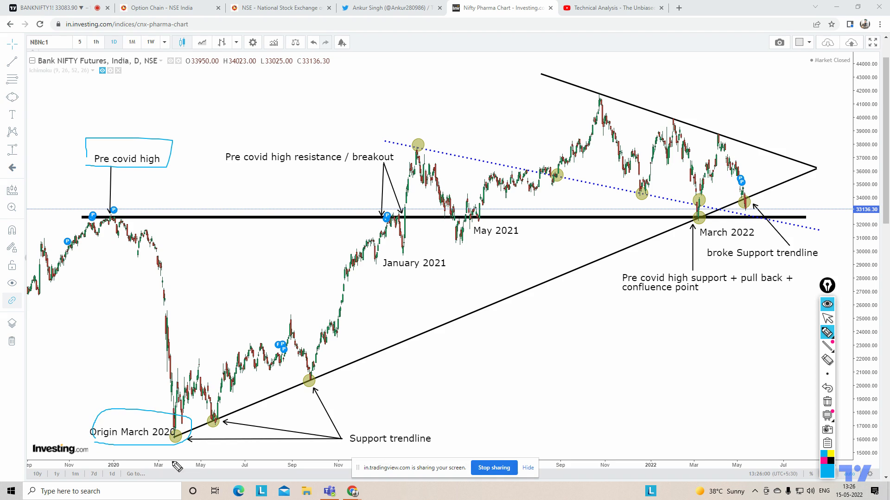
{"action": "mouse_move", "coordinate": [223, 406]}
{"action": "left_mouse_down"}
{"action": "mouse_move", "coordinate": [204, 418]}
{"action": "mouse_move", "coordinate": [223, 428]}
{"action": "mouse_move", "coordinate": [220, 404]}
{"action": "left_mouse_up"}
{"action": "mouse_move", "coordinate": [324, 373]}
{"action": "left_mouse_down"}
{"action": "mouse_move", "coordinate": [298, 388]}
{"action": "mouse_move", "coordinate": [322, 374]}
{"action": "mouse_move", "coordinate": [316, 367]}
{"action": "left_mouse_up"}
{"action": "left_click", "coordinate": [827, 402]}
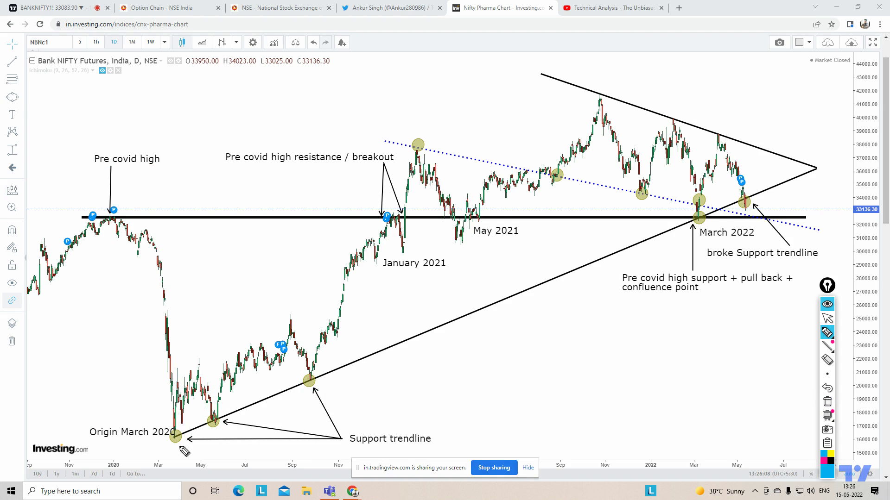
Box the Support trendline label, mark the trendline's three early touch points, and clear the marks.
{"action": "mouse_move", "coordinate": [351, 448]}
{"action": "left_mouse_down"}
{"action": "mouse_move", "coordinate": [404, 449]}
{"action": "mouse_move", "coordinate": [438, 420]}
{"action": "mouse_move", "coordinate": [346, 438]}
{"action": "mouse_move", "coordinate": [346, 452]}
{"action": "left_mouse_up"}
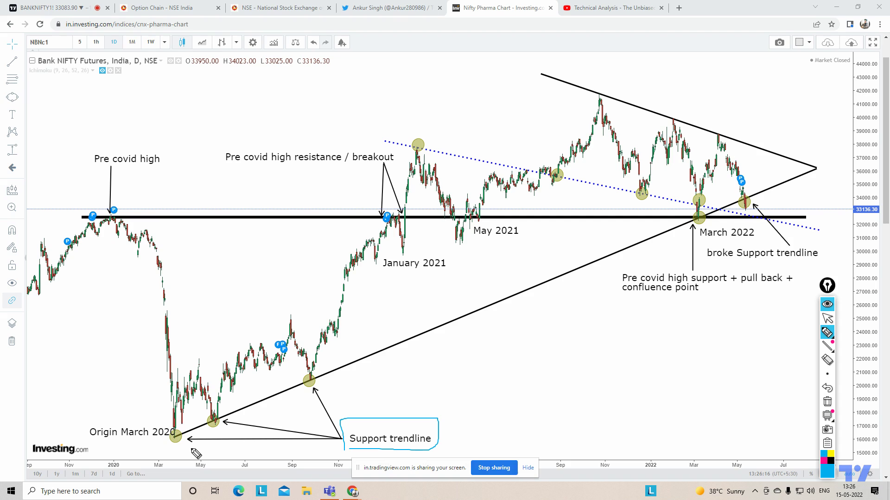
{"action": "mouse_move", "coordinate": [146, 415]}
{"action": "left_mouse_down"}
{"action": "mouse_move", "coordinate": [157, 426]}
{"action": "mouse_move", "coordinate": [168, 411]}
{"action": "mouse_move", "coordinate": [218, 409]}
{"action": "left_mouse_up"}
{"action": "mouse_move", "coordinate": [281, 379]}
{"action": "left_mouse_down"}
{"action": "mouse_move", "coordinate": [291, 386]}
{"action": "mouse_move", "coordinate": [311, 374]}
{"action": "left_mouse_up"}
{"action": "left_click", "coordinate": [826, 402]}
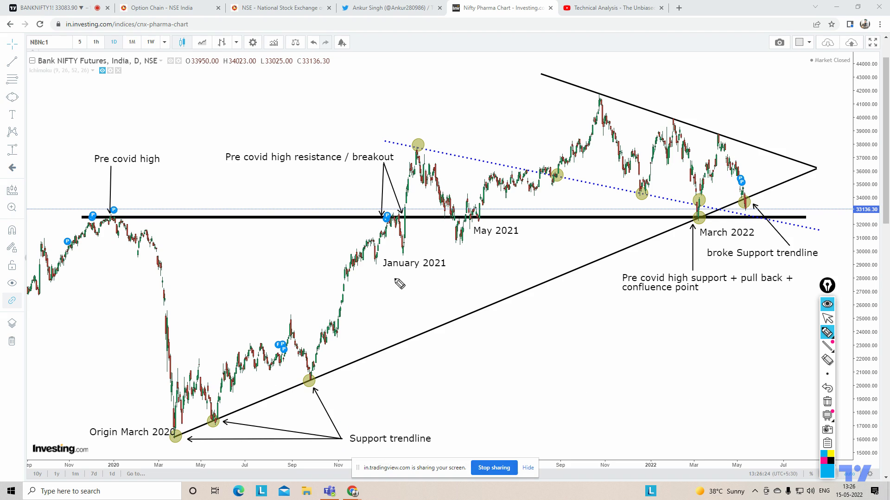
Circle the January 2021 and Pre covid high labels, mark the price area beside the breakout, and clear the marks.
{"action": "mouse_move", "coordinate": [379, 267]}
{"action": "left_mouse_down"}
{"action": "mouse_move", "coordinate": [447, 278]}
{"action": "mouse_move", "coordinate": [387, 258]}
{"action": "mouse_move", "coordinate": [379, 269]}
{"action": "left_mouse_up"}
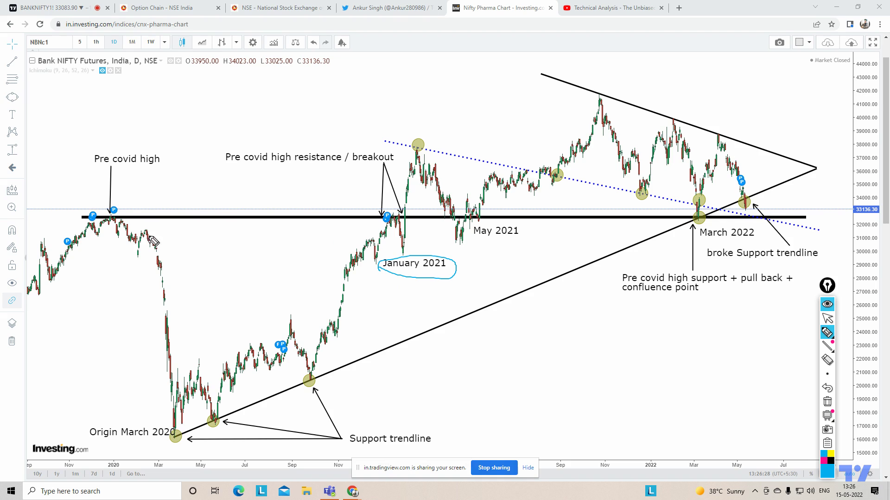
{"action": "mouse_move", "coordinate": [85, 171]}
{"action": "left_mouse_down"}
{"action": "mouse_move", "coordinate": [173, 172]}
{"action": "mouse_move", "coordinate": [141, 151]}
{"action": "mouse_move", "coordinate": [94, 158]}
{"action": "mouse_move", "coordinate": [88, 167]}
{"action": "left_mouse_up"}
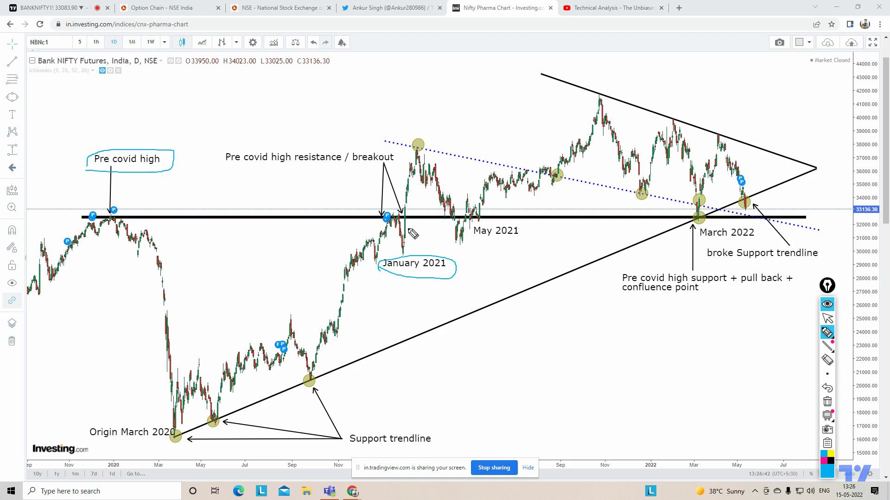
{"action": "left_click_drag", "start_coordinate": [407, 234], "coordinate": [461, 236]}
{"action": "left_click", "coordinate": [827, 401]}
Mark the resistance / breakout and Pre covid high labels, tick the following peak, underline the pre-covid level, circle the May 2021 low, and clear everything.
{"action": "mouse_move", "coordinate": [226, 169]}
{"action": "left_mouse_down"}
{"action": "mouse_move", "coordinate": [391, 166]}
{"action": "mouse_move", "coordinate": [368, 153]}
{"action": "mouse_move", "coordinate": [231, 150]}
{"action": "mouse_move", "coordinate": [226, 168]}
{"action": "left_mouse_up"}
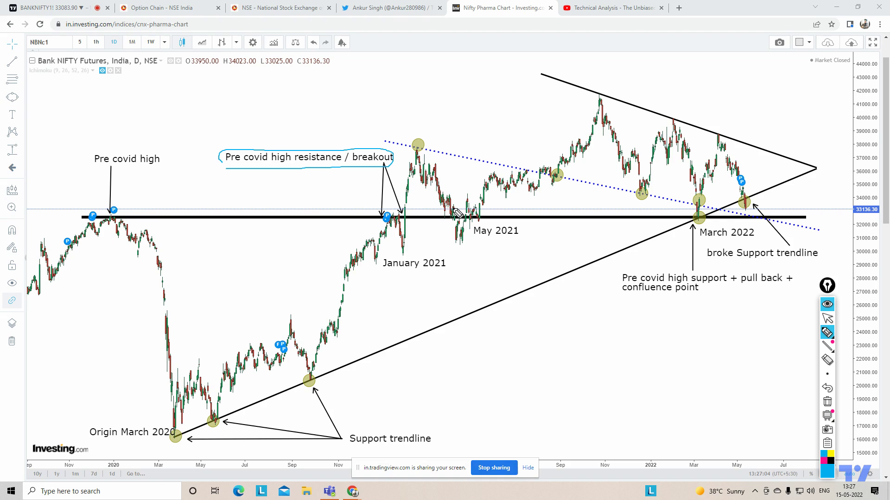
{"action": "mouse_move", "coordinate": [82, 172]}
{"action": "left_mouse_down"}
{"action": "mouse_move", "coordinate": [195, 155]}
{"action": "mouse_move", "coordinate": [80, 185]}
{"action": "left_mouse_up"}
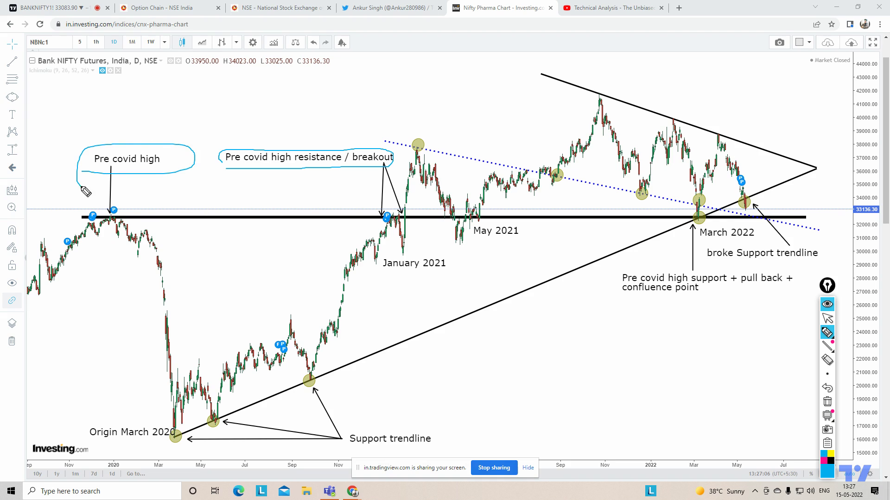
{"action": "left_click_drag", "start_coordinate": [409, 131], "coordinate": [436, 104]}
{"action": "left_click_drag", "start_coordinate": [78, 232], "coordinate": [230, 230]}
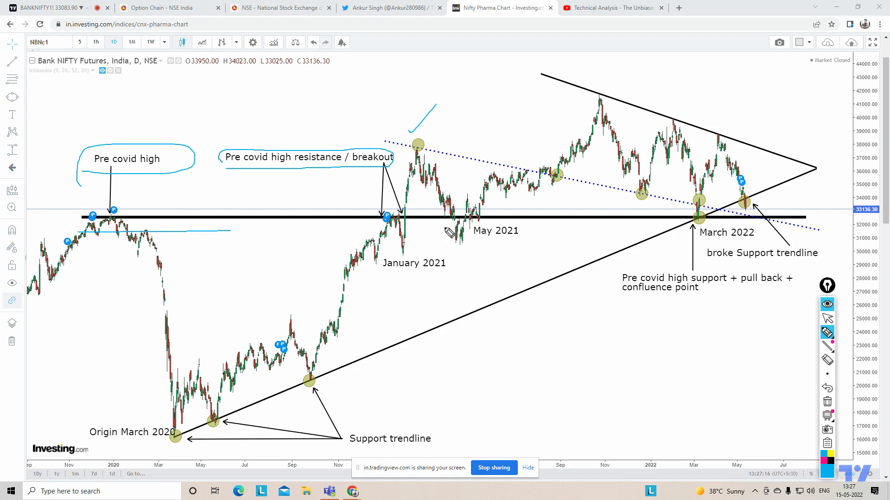
{"action": "mouse_move", "coordinate": [479, 223]}
{"action": "left_mouse_down"}
{"action": "mouse_move", "coordinate": [456, 221]}
{"action": "mouse_move", "coordinate": [464, 252]}
{"action": "mouse_move", "coordinate": [482, 228]}
{"action": "left_mouse_up"}
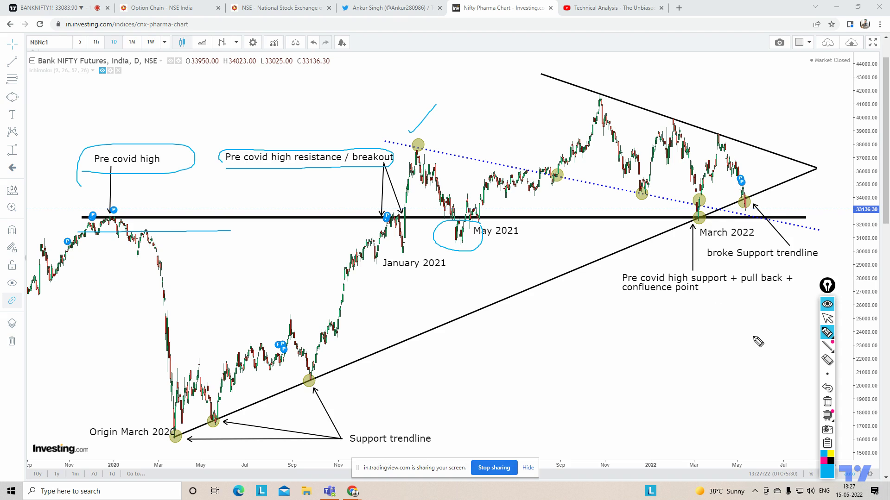
{"action": "left_click", "coordinate": [827, 401]}
Circle the May 2021 label, the pre-covid peak on the horizontal line and the January 2021 label, and clear the marks.
{"action": "mouse_move", "coordinate": [498, 211]}
{"action": "left_mouse_down"}
{"action": "mouse_move", "coordinate": [461, 220]}
{"action": "mouse_move", "coordinate": [528, 255]}
{"action": "mouse_move", "coordinate": [490, 204]}
{"action": "left_mouse_up"}
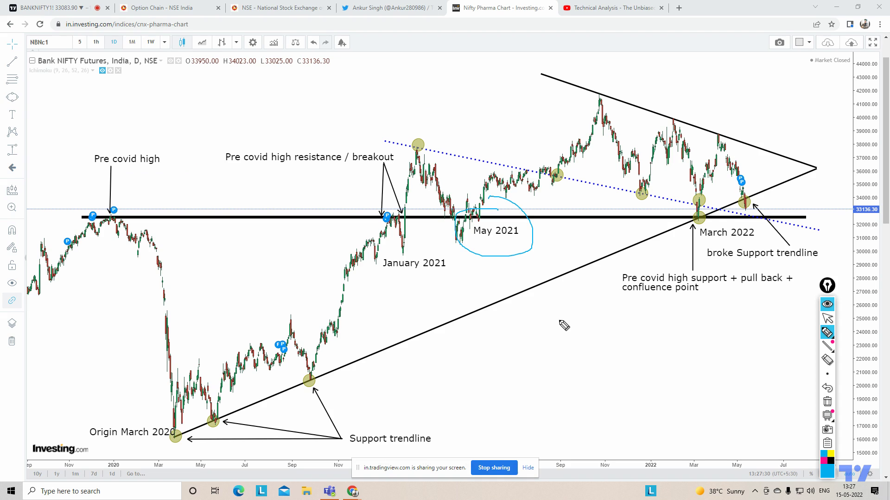
{"action": "mouse_move", "coordinate": [84, 234]}
{"action": "left_mouse_down"}
{"action": "mouse_move", "coordinate": [154, 218]}
{"action": "mouse_move", "coordinate": [79, 211]}
{"action": "mouse_move", "coordinate": [87, 237]}
{"action": "left_mouse_up"}
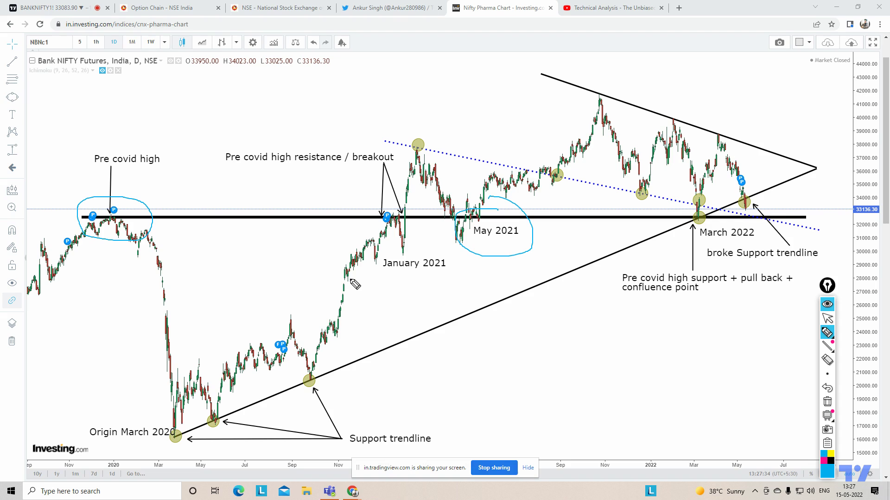
{"action": "mouse_move", "coordinate": [376, 274]}
{"action": "left_mouse_down"}
{"action": "mouse_move", "coordinate": [449, 279]}
{"action": "mouse_move", "coordinate": [388, 262]}
{"action": "left_mouse_up"}
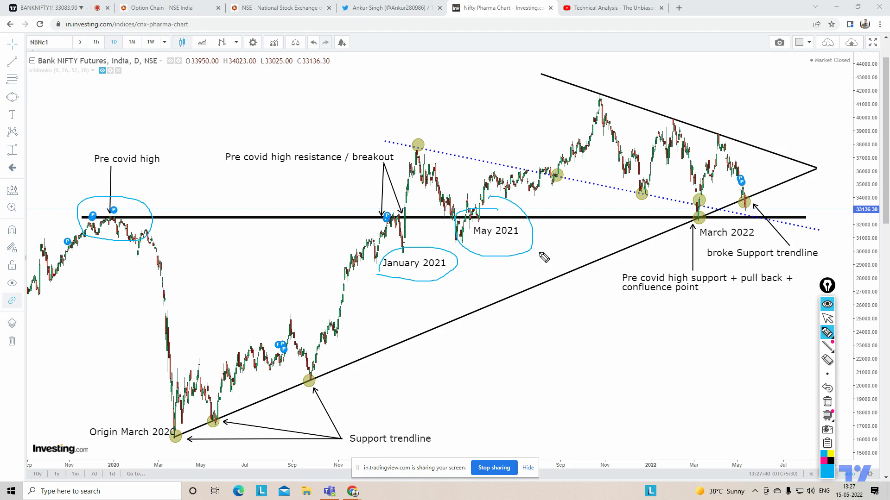
{"action": "left_click", "coordinate": [827, 402]}
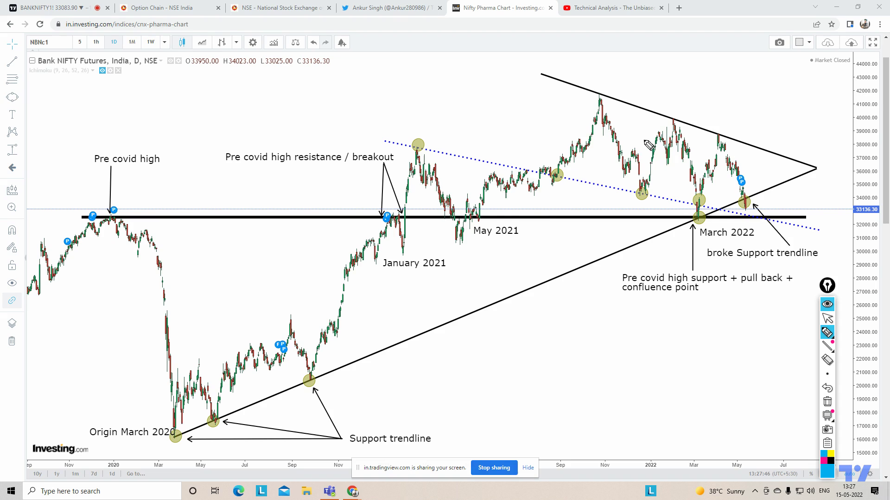
Circle the first and second peaks on the descending trendline in turn, removing each mark.
{"action": "mouse_move", "coordinate": [611, 93]}
{"action": "left_mouse_down"}
{"action": "mouse_move", "coordinate": [612, 118]}
{"action": "mouse_move", "coordinate": [610, 92]}
{"action": "left_mouse_up"}
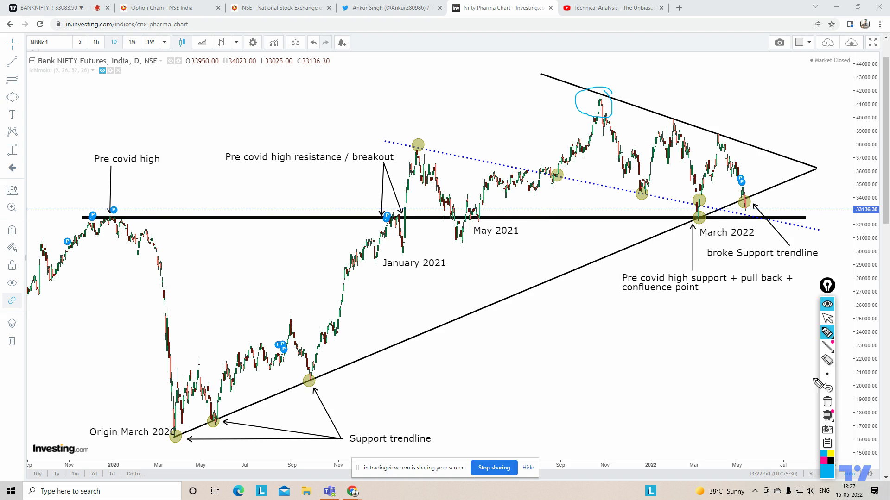
{"action": "left_click", "coordinate": [829, 404]}
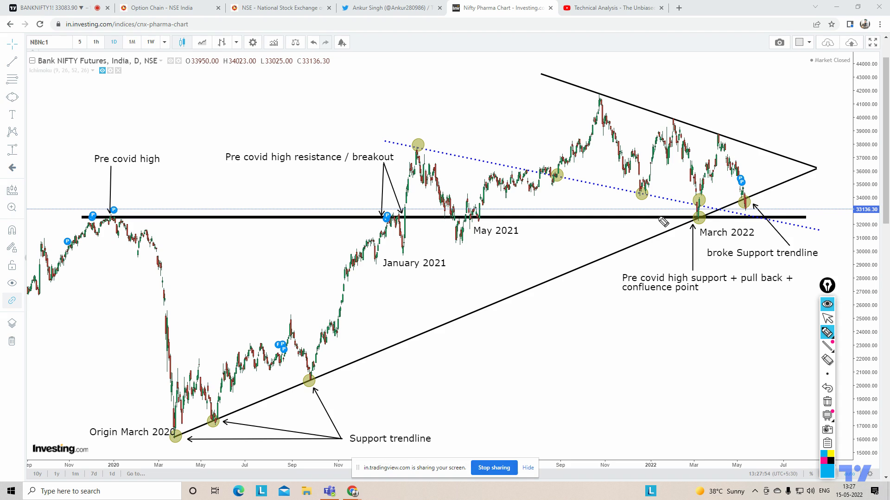
{"action": "mouse_move", "coordinate": [686, 119]}
{"action": "left_mouse_down"}
{"action": "mouse_move", "coordinate": [667, 111]}
{"action": "mouse_move", "coordinate": [673, 138]}
{"action": "mouse_move", "coordinate": [685, 126]}
{"action": "left_mouse_up"}
{"action": "left_click", "coordinate": [827, 388]}
Tick the three peaks touching the descending trendline, trace along that trendline, and clear the marks.
{"action": "mouse_move", "coordinate": [722, 124]}
{"action": "left_mouse_down"}
{"action": "mouse_move", "coordinate": [727, 131]}
{"action": "mouse_move", "coordinate": [761, 122]}
{"action": "left_mouse_up"}
{"action": "mouse_move", "coordinate": [589, 84]}
{"action": "left_mouse_down"}
{"action": "mouse_move", "coordinate": [596, 94]}
{"action": "mouse_move", "coordinate": [629, 83]}
{"action": "mouse_move", "coordinate": [672, 114]}
{"action": "mouse_move", "coordinate": [697, 104]}
{"action": "left_mouse_up"}
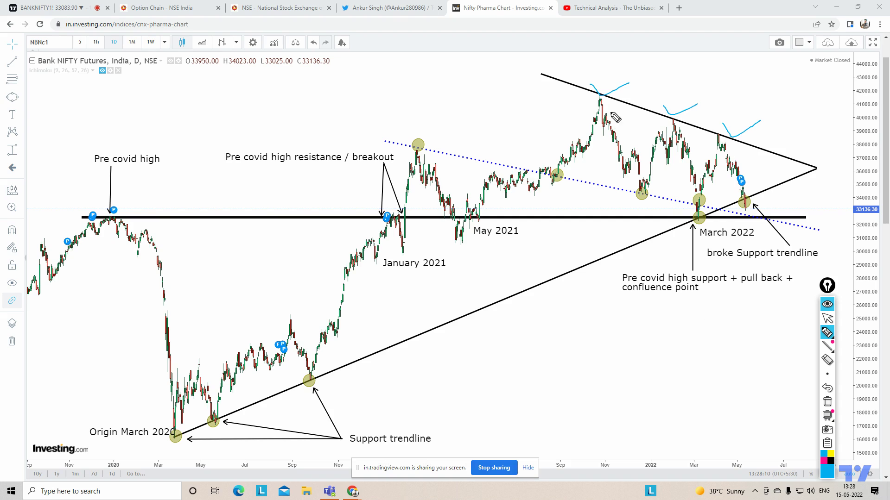
{"action": "left_click_drag", "start_coordinate": [543, 74], "coordinate": [813, 154]}
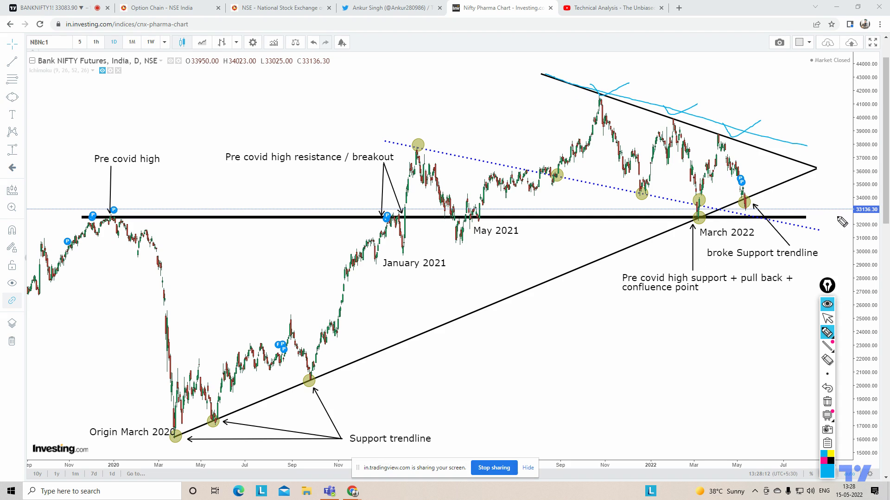
{"action": "left_click", "coordinate": [827, 401]}
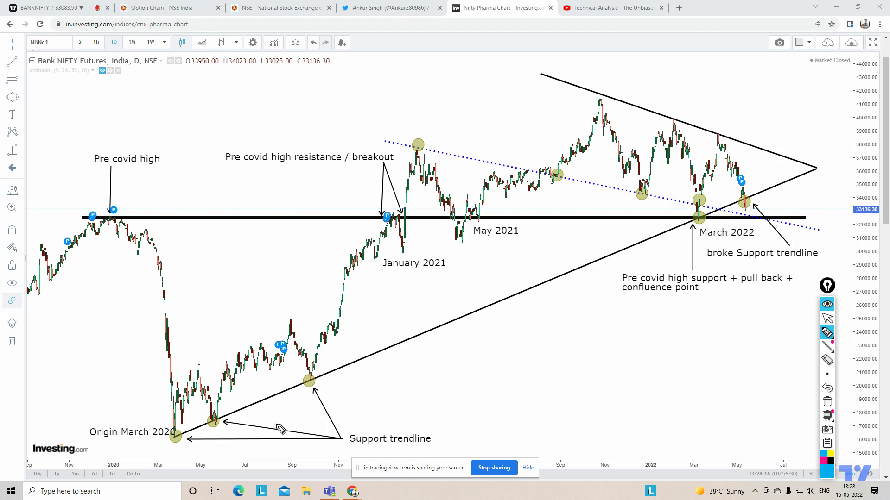
Draw an arrow pointing at the rising support trendline, clear it, outline the whole triangle formed by both trendlines, and clear that.
{"action": "mouse_move", "coordinate": [420, 356]}
{"action": "left_mouse_down"}
{"action": "mouse_move", "coordinate": [442, 376]}
{"action": "mouse_move", "coordinate": [439, 421]}
{"action": "left_mouse_up"}
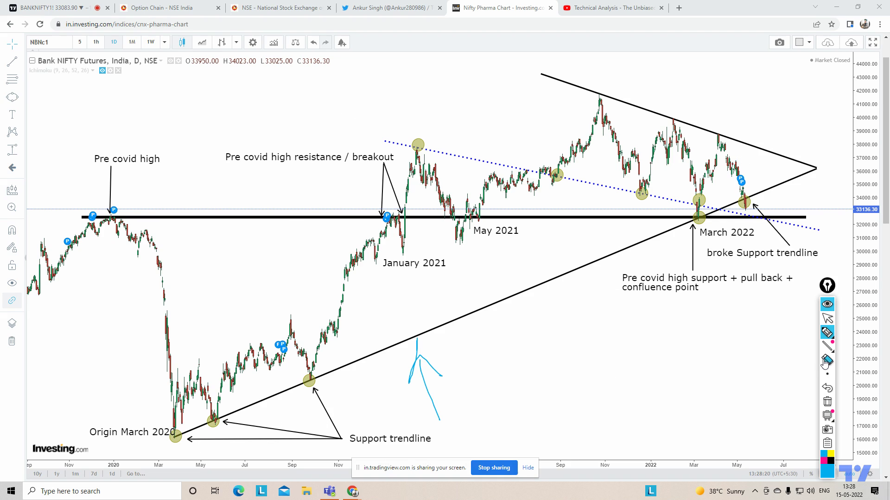
{"action": "left_click", "coordinate": [827, 401]}
{"action": "mouse_move", "coordinate": [538, 69]}
{"action": "left_mouse_down"}
{"action": "mouse_move", "coordinate": [809, 135]}
{"action": "mouse_move", "coordinate": [381, 376]}
{"action": "left_mouse_up"}
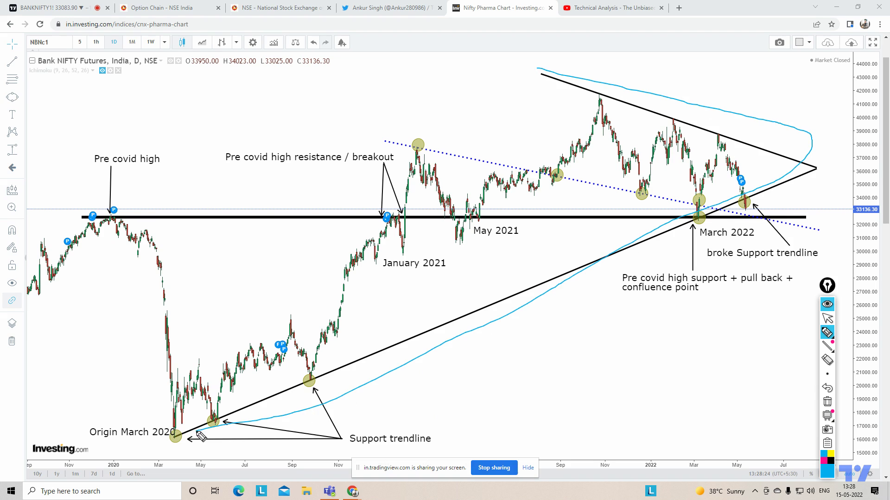
{"action": "left_click", "coordinate": [827, 401]}
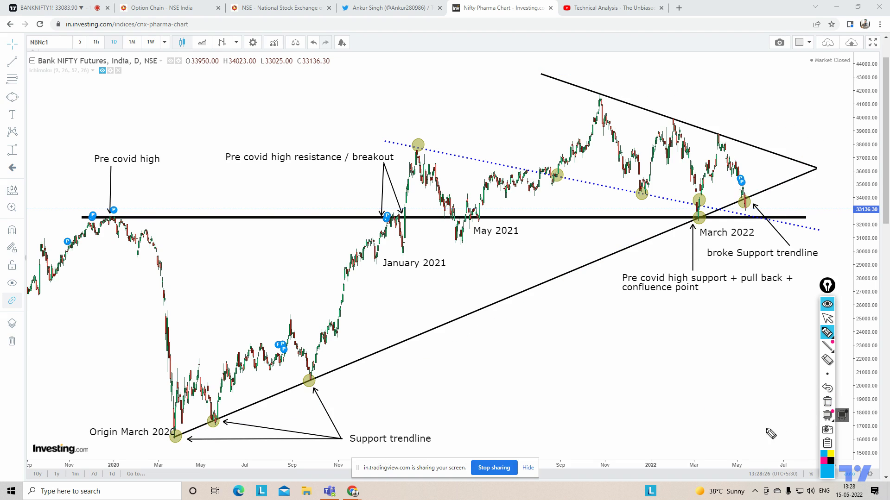
Circle the Support trendline label, mark its three early lows and the March 2022 touch point, and clear the marks.
{"action": "mouse_move", "coordinate": [450, 426]}
{"action": "left_mouse_down"}
{"action": "mouse_move", "coordinate": [400, 410]}
{"action": "mouse_move", "coordinate": [374, 462]}
{"action": "mouse_move", "coordinate": [443, 430]}
{"action": "left_mouse_up"}
{"action": "left_click_drag", "start_coordinate": [136, 384], "coordinate": [156, 428]}
{"action": "left_click_drag", "start_coordinate": [193, 398], "coordinate": [239, 397]}
{"action": "left_click_drag", "start_coordinate": [307, 397], "coordinate": [330, 410]}
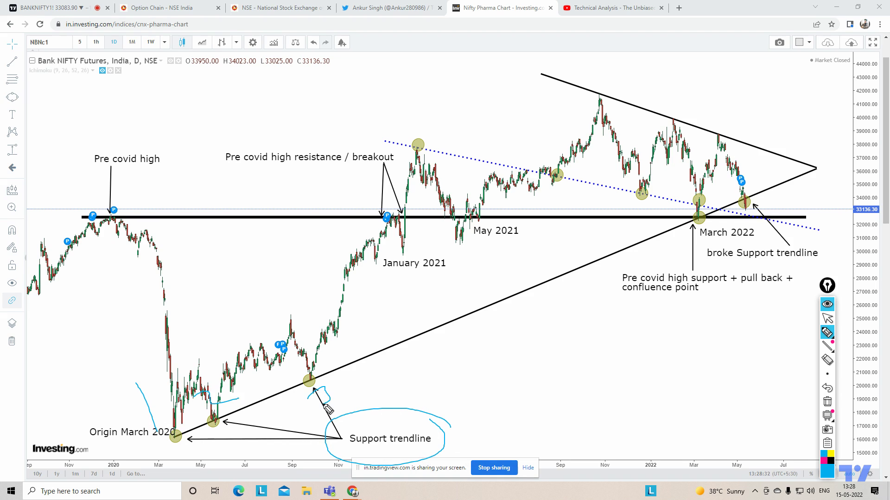
{"action": "mouse_move", "coordinate": [708, 235]}
{"action": "left_mouse_down"}
{"action": "mouse_move", "coordinate": [692, 250]}
{"action": "mouse_move", "coordinate": [728, 250]}
{"action": "mouse_move", "coordinate": [725, 292]}
{"action": "left_mouse_up"}
{"action": "left_click", "coordinate": [827, 401]}
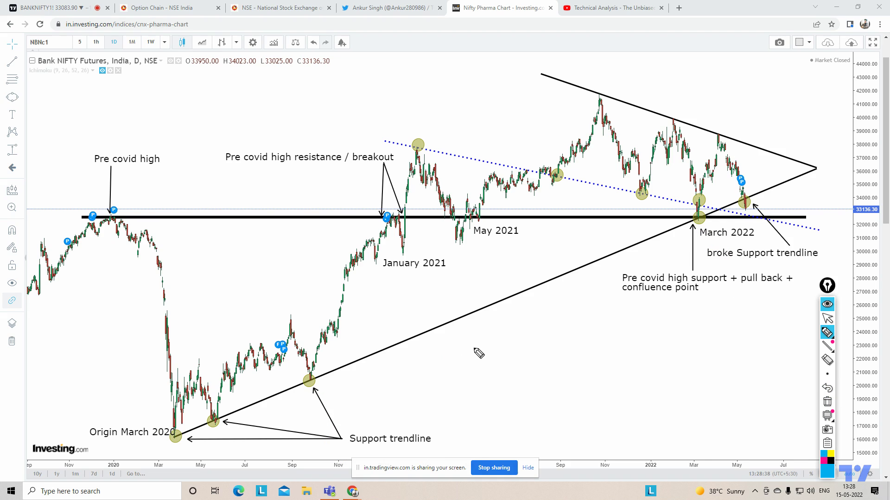
Circle the Support trendline label, mark the point where price broke the trendline, and clear the marks.
{"action": "left_click_drag", "start_coordinate": [435, 431], "coordinate": [352, 418]}
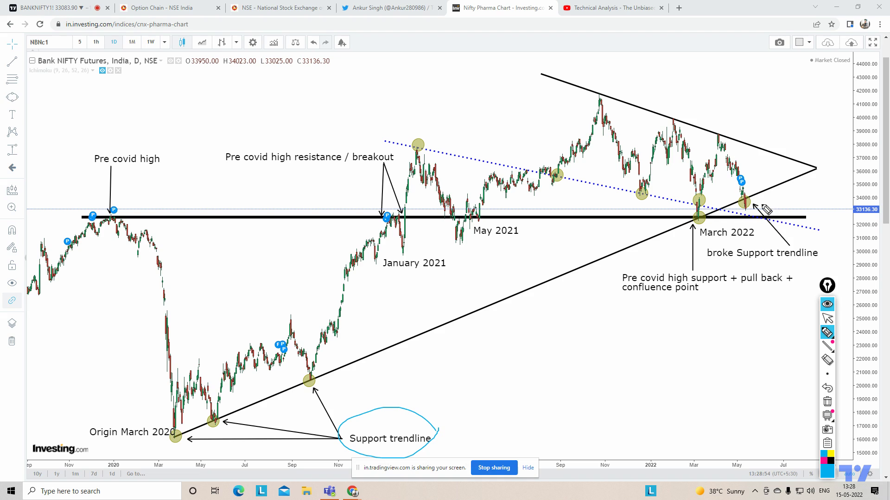
{"action": "left_click_drag", "start_coordinate": [753, 200], "coordinate": [782, 189]}
{"action": "left_click", "coordinate": [827, 402]}
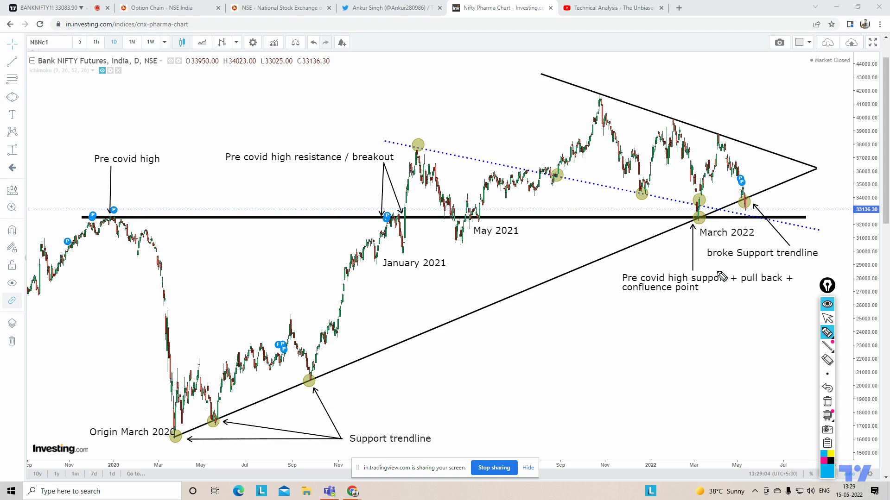
Circle the March 2022 label beside the confluence point and clear the mark.
{"action": "mouse_move", "coordinate": [699, 239]}
{"action": "left_mouse_down"}
{"action": "mouse_move", "coordinate": [767, 231]}
{"action": "mouse_move", "coordinate": [697, 227]}
{"action": "mouse_move", "coordinate": [697, 241]}
{"action": "left_mouse_up"}
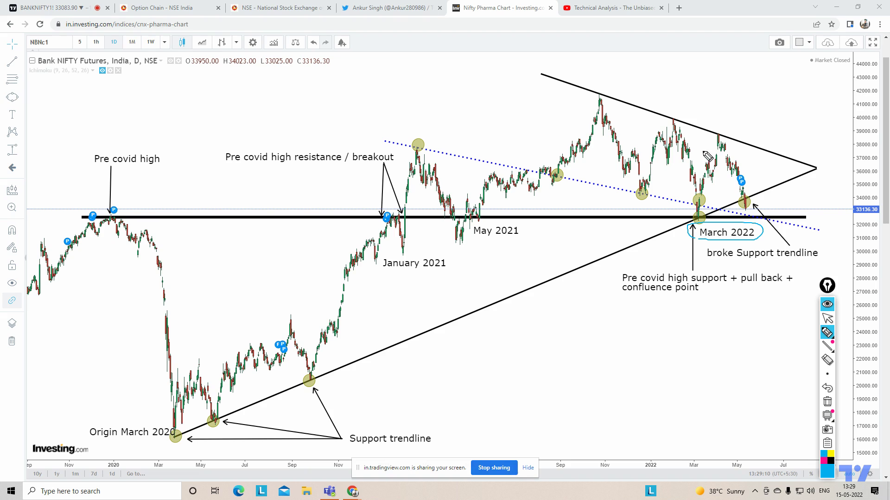
{"action": "left_click", "coordinate": [827, 401]}
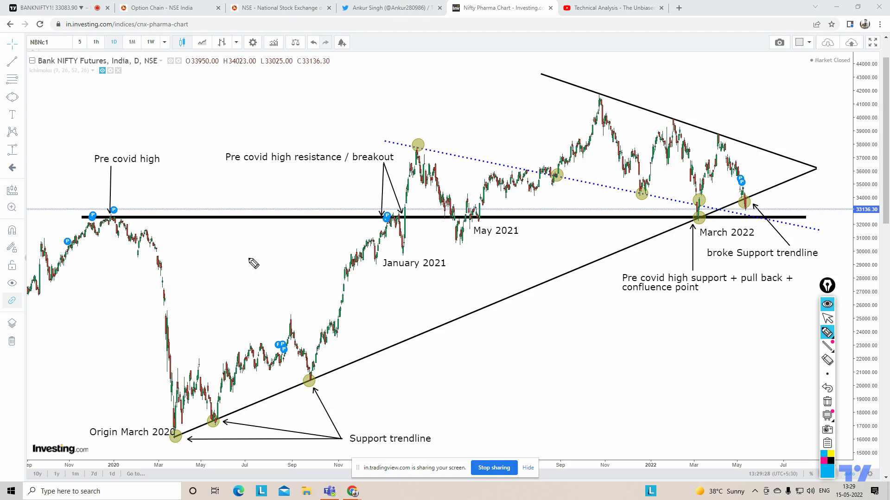
Circle the Pre covid high label, mark its horizontal level, tick and circle touches on the dotted trendline, point at the level, and clear the marks.
{"action": "mouse_move", "coordinate": [87, 169]}
{"action": "left_mouse_down"}
{"action": "mouse_move", "coordinate": [183, 163]}
{"action": "mouse_move", "coordinate": [79, 168]}
{"action": "left_mouse_up"}
{"action": "left_click_drag", "start_coordinate": [209, 210], "coordinate": [318, 219]}
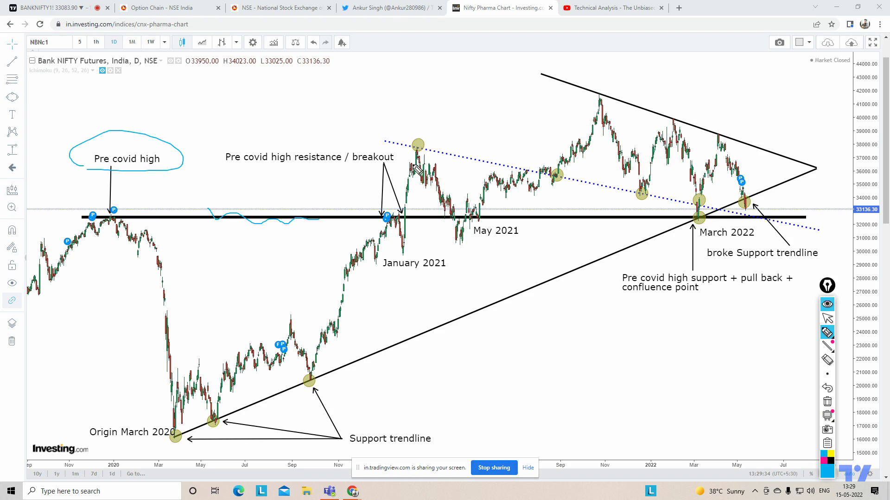
{"action": "left_click_drag", "start_coordinate": [423, 141], "coordinate": [453, 123]}
{"action": "mouse_move", "coordinate": [562, 162]}
{"action": "left_mouse_down"}
{"action": "mouse_move", "coordinate": [551, 164]}
{"action": "mouse_move", "coordinate": [538, 196]}
{"action": "mouse_move", "coordinate": [575, 190]}
{"action": "mouse_move", "coordinate": [560, 165]}
{"action": "left_mouse_up"}
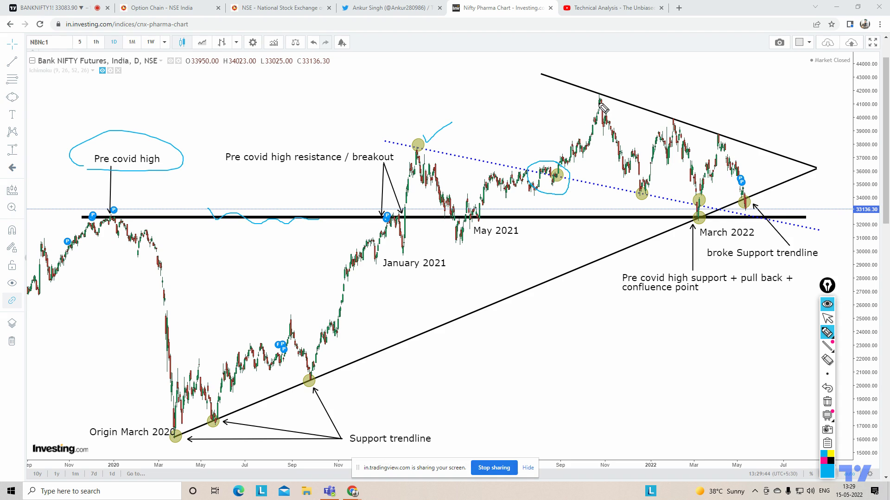
{"action": "mouse_move", "coordinate": [653, 187]}
{"action": "left_mouse_down"}
{"action": "mouse_move", "coordinate": [623, 185]}
{"action": "mouse_move", "coordinate": [637, 208]}
{"action": "mouse_move", "coordinate": [660, 200]}
{"action": "mouse_move", "coordinate": [655, 187]}
{"action": "left_mouse_up"}
{"action": "mouse_move", "coordinate": [601, 233]}
{"action": "left_mouse_down"}
{"action": "mouse_move", "coordinate": [601, 222]}
{"action": "mouse_move", "coordinate": [616, 227]}
{"action": "mouse_move", "coordinate": [608, 276]}
{"action": "left_mouse_up"}
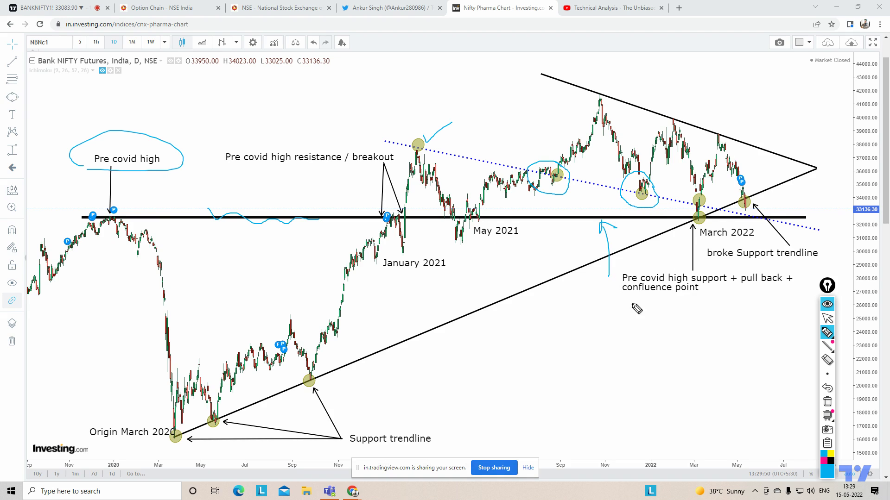
{"action": "left_click", "coordinate": [827, 401]}
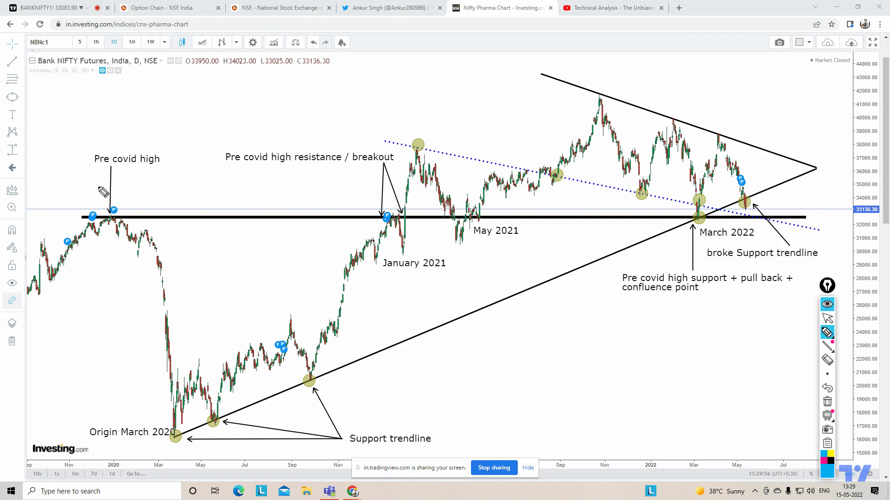
Mark the Pre covid high label, its level and the March 2022 rebound, then the level beyond the latest candle, clearing after each set.
{"action": "left_click_drag", "start_coordinate": [93, 176], "coordinate": [117, 155]}
{"action": "mouse_move", "coordinate": [245, 178]}
{"action": "left_mouse_down"}
{"action": "mouse_move", "coordinate": [264, 207]}
{"action": "mouse_move", "coordinate": [289, 216]}
{"action": "left_mouse_up"}
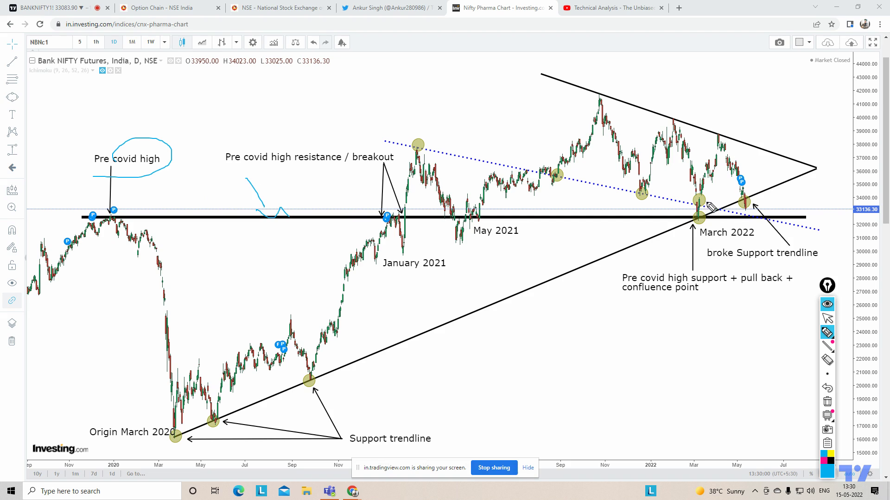
{"action": "left_click_drag", "start_coordinate": [702, 206], "coordinate": [727, 139]}
{"action": "mouse_move", "coordinate": [834, 356]}
{"action": "left_click", "coordinate": [827, 401]}
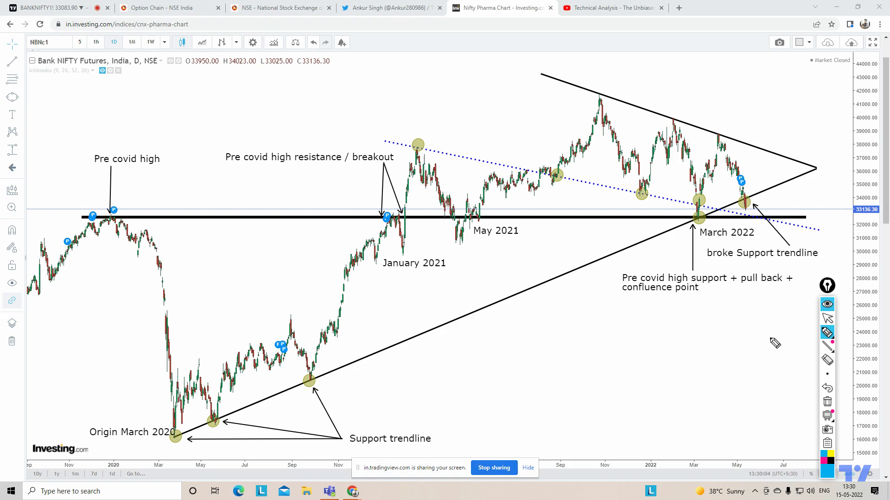
{"action": "mouse_move", "coordinate": [771, 208]}
{"action": "left_mouse_down"}
{"action": "mouse_move", "coordinate": [748, 211]}
{"action": "mouse_move", "coordinate": [747, 232]}
{"action": "mouse_move", "coordinate": [788, 226]}
{"action": "mouse_move", "coordinate": [787, 214]}
{"action": "left_mouse_up"}
{"action": "left_click", "coordinate": [827, 401]}
Tick the Pre covid high label and the start of the dotted trendline, mark the Support trendline label and its line, and clear the marks.
{"action": "left_click_drag", "start_coordinate": [99, 142], "coordinate": [137, 132]}
{"action": "left_click_drag", "start_coordinate": [440, 138], "coordinate": [510, 115]}
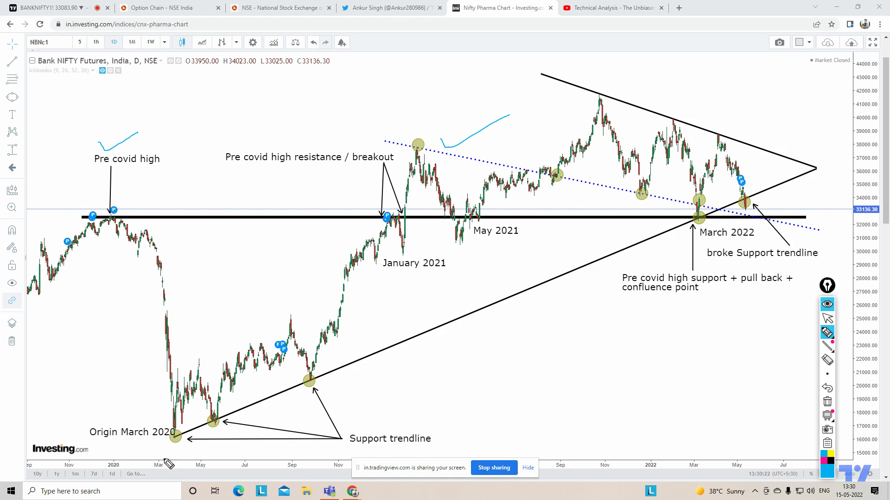
{"action": "mouse_move", "coordinate": [457, 423]}
{"action": "left_mouse_down"}
{"action": "mouse_move", "coordinate": [346, 451]}
{"action": "mouse_move", "coordinate": [443, 415]}
{"action": "left_mouse_up"}
{"action": "left_click_drag", "start_coordinate": [396, 321], "coordinate": [410, 344]}
{"action": "left_click", "coordinate": [827, 401]}
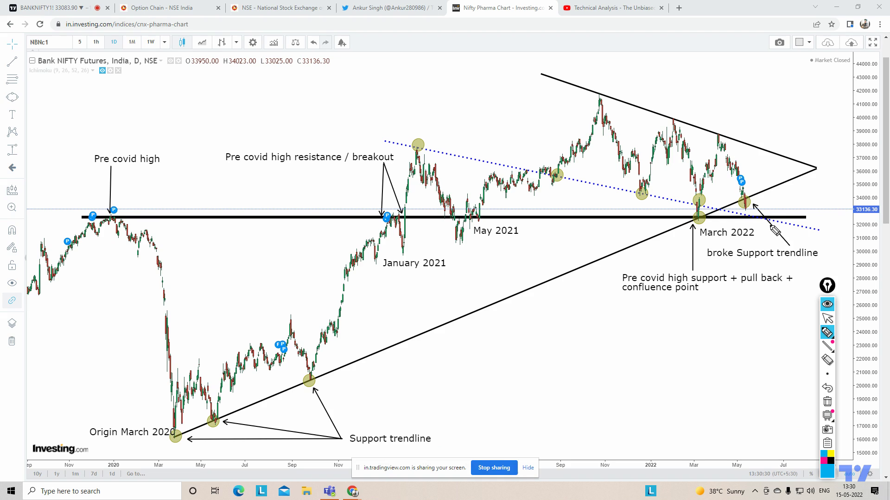
Circle where the dotted trendline meets the pre-covid level, circle the Pre covid high label, trace the May 2021 dip and rebound, and clear.
{"action": "mouse_move", "coordinate": [744, 221]}
{"action": "left_mouse_down"}
{"action": "mouse_move", "coordinate": [782, 231]}
{"action": "mouse_move", "coordinate": [810, 212]}
{"action": "mouse_move", "coordinate": [753, 211]}
{"action": "mouse_move", "coordinate": [743, 223]}
{"action": "left_mouse_up"}
{"action": "mouse_move", "coordinate": [833, 377]}
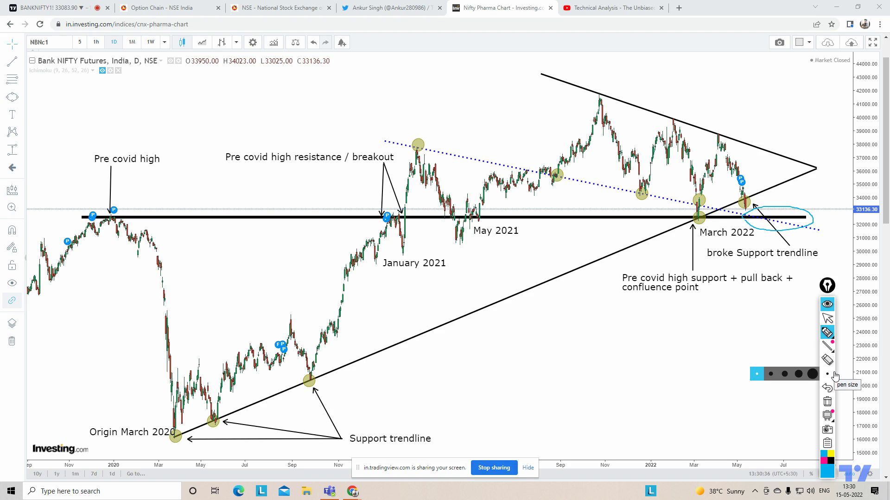
{"action": "mouse_move", "coordinate": [72, 171]}
{"action": "left_mouse_down"}
{"action": "mouse_move", "coordinate": [114, 148]}
{"action": "mouse_move", "coordinate": [93, 169]}
{"action": "left_mouse_up"}
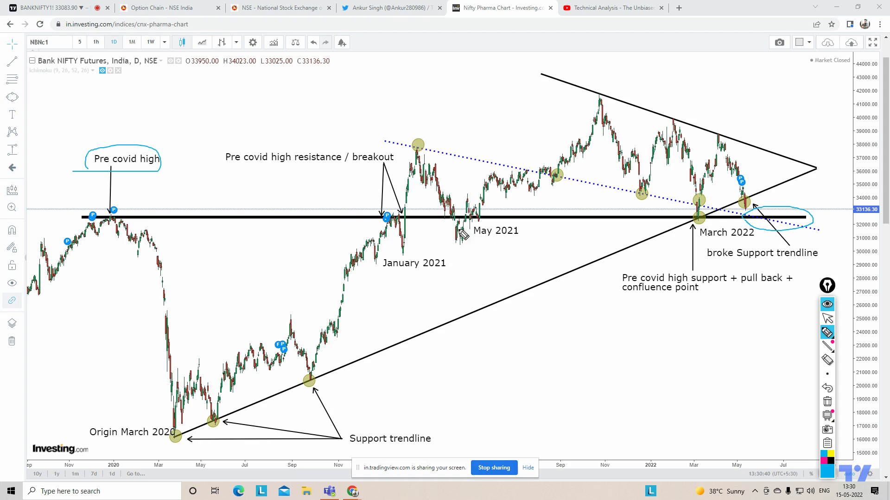
{"action": "mouse_move", "coordinate": [450, 215]}
{"action": "left_mouse_down"}
{"action": "mouse_move", "coordinate": [460, 247]}
{"action": "mouse_move", "coordinate": [482, 203]}
{"action": "mouse_move", "coordinate": [547, 158]}
{"action": "left_mouse_up"}
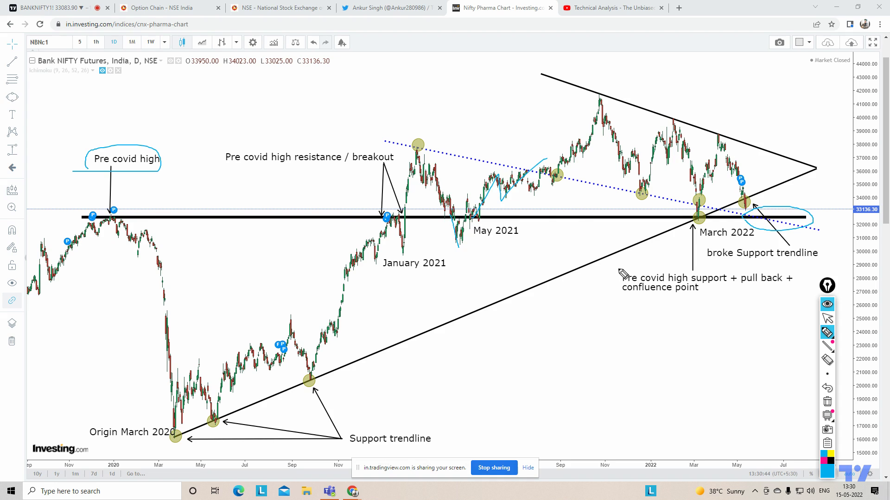
{"action": "left_click", "coordinate": [827, 401]}
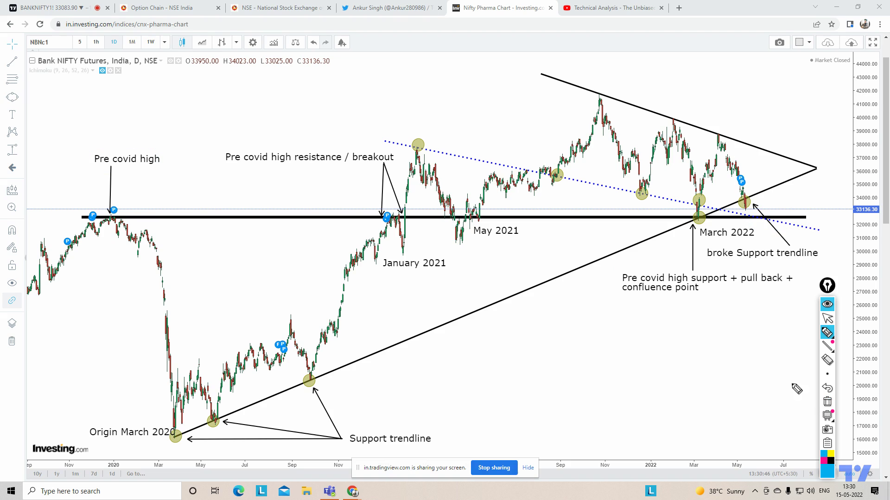
Circle the March 2022, Support trendline and Pre covid high labels, trace the rise from the March 2022 low, and clear the marks.
{"action": "mouse_move", "coordinate": [706, 241]}
{"action": "left_mouse_down"}
{"action": "mouse_move", "coordinate": [762, 239]}
{"action": "mouse_move", "coordinate": [723, 222]}
{"action": "mouse_move", "coordinate": [705, 240]}
{"action": "left_mouse_up"}
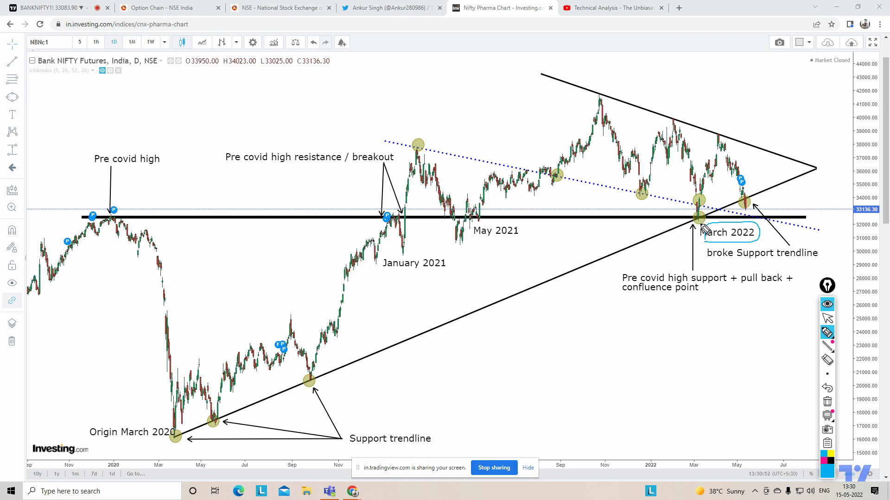
{"action": "mouse_move", "coordinate": [423, 414]}
{"action": "left_mouse_down"}
{"action": "mouse_move", "coordinate": [368, 409]}
{"action": "mouse_move", "coordinate": [445, 404]}
{"action": "left_mouse_up"}
{"action": "mouse_move", "coordinate": [95, 170]}
{"action": "left_mouse_down"}
{"action": "mouse_move", "coordinate": [135, 135]}
{"action": "mouse_move", "coordinate": [95, 185]}
{"action": "left_mouse_up"}
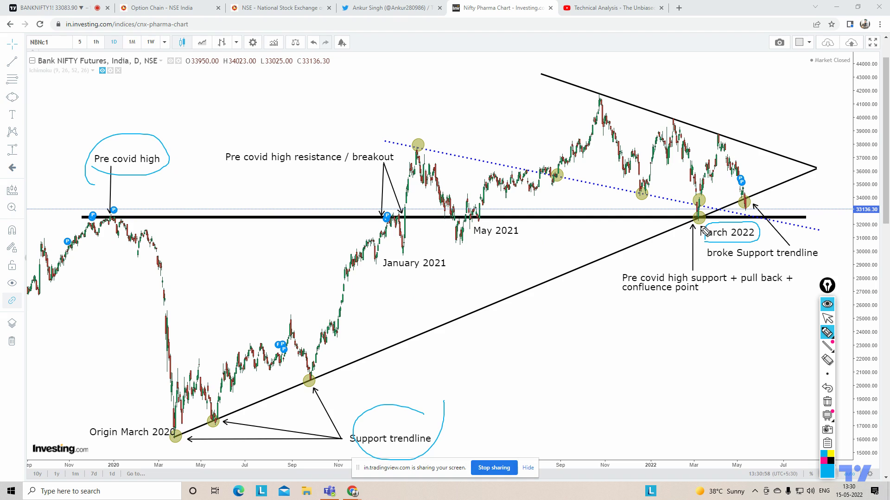
{"action": "left_click_drag", "start_coordinate": [705, 226], "coordinate": [733, 128]}
{"action": "left_click", "coordinate": [825, 404]}
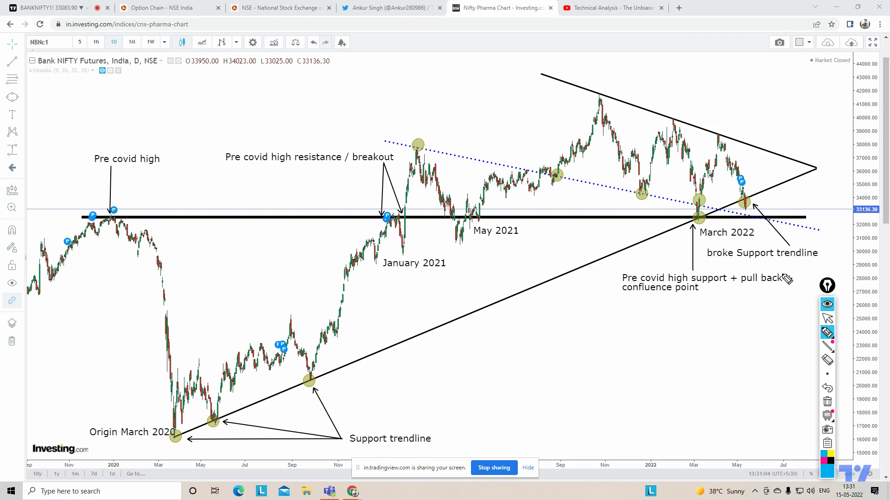
Tick the start of the dotted trendline, circle the Pre covid high label, mark the zone below the latest candle, and clear the marks.
{"action": "left_click_drag", "start_coordinate": [445, 135], "coordinate": [504, 108]}
{"action": "mouse_move", "coordinate": [110, 179]}
{"action": "left_mouse_down"}
{"action": "mouse_move", "coordinate": [103, 146]}
{"action": "mouse_move", "coordinate": [99, 175]}
{"action": "left_mouse_up"}
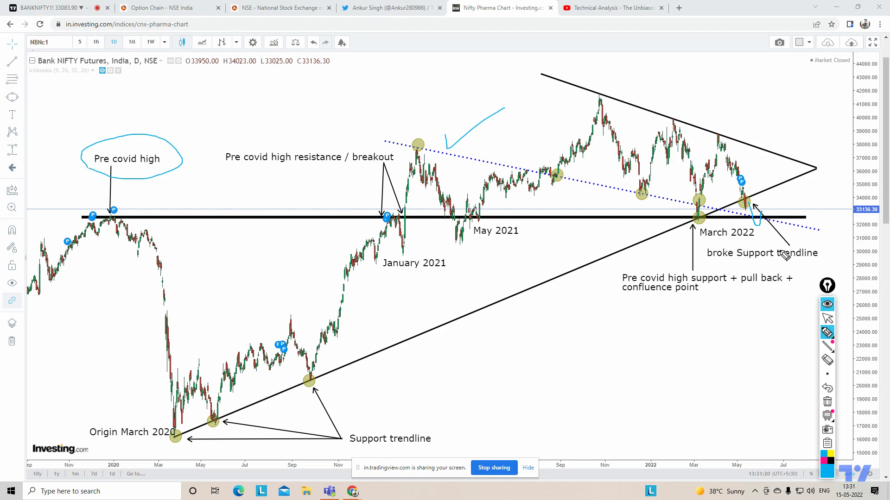
{"action": "left_click", "coordinate": [827, 402]}
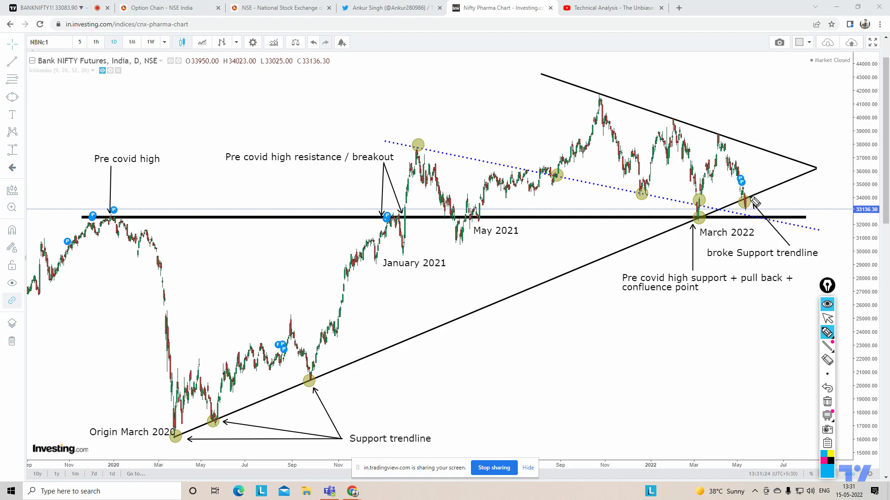
Mark the trendline break point and clear it, then draw two strokes just above the pre-covid level beyond the latest candle and clear them.
{"action": "left_click_drag", "start_coordinate": [752, 198], "coordinate": [754, 189]}
{"action": "left_click", "coordinate": [827, 402]}
{"action": "left_click_drag", "start_coordinate": [768, 205], "coordinate": [772, 221]}
{"action": "left_click_drag", "start_coordinate": [778, 197], "coordinate": [780, 211]}
{"action": "left_click", "coordinate": [829, 403]}
Trace the January 2021, May 2021 and March 2022 rises from the pre-covid level, clear them, mark the level beyond the latest candle, and clear again.
{"action": "left_click_drag", "start_coordinate": [401, 209], "coordinate": [442, 122]}
{"action": "mouse_move", "coordinate": [470, 203]}
{"action": "left_mouse_down"}
{"action": "mouse_move", "coordinate": [469, 230]}
{"action": "mouse_move", "coordinate": [593, 111]}
{"action": "left_mouse_up"}
{"action": "mouse_move", "coordinate": [707, 216]}
{"action": "left_mouse_down"}
{"action": "mouse_move", "coordinate": [682, 221]}
{"action": "mouse_move", "coordinate": [703, 204]}
{"action": "mouse_move", "coordinate": [741, 88]}
{"action": "left_mouse_up"}
{"action": "left_click", "coordinate": [827, 402]}
{"action": "mouse_move", "coordinate": [769, 203]}
{"action": "left_mouse_down"}
{"action": "mouse_move", "coordinate": [783, 220]}
{"action": "mouse_move", "coordinate": [789, 214]}
{"action": "left_mouse_up"}
{"action": "left_click", "coordinate": [829, 408]}
Circle three touch points along the dotted trendline and the Pre covid high label, and clear the circles.
{"action": "mouse_move", "coordinate": [563, 164]}
{"action": "left_mouse_down"}
{"action": "mouse_move", "coordinate": [547, 187]}
{"action": "mouse_move", "coordinate": [568, 174]}
{"action": "left_mouse_up"}
{"action": "mouse_move", "coordinate": [649, 178]}
{"action": "left_mouse_down"}
{"action": "mouse_move", "coordinate": [634, 208]}
{"action": "mouse_move", "coordinate": [654, 180]}
{"action": "left_mouse_up"}
{"action": "mouse_move", "coordinate": [704, 196]}
{"action": "left_mouse_down"}
{"action": "mouse_move", "coordinate": [689, 212]}
{"action": "mouse_move", "coordinate": [708, 194]}
{"action": "left_mouse_up"}
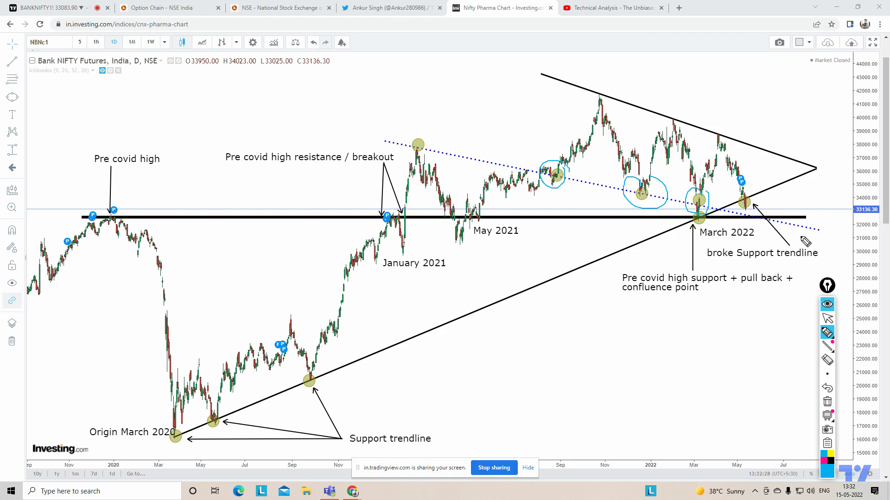
{"action": "mouse_move", "coordinate": [63, 167]}
{"action": "left_mouse_down"}
{"action": "mouse_move", "coordinate": [102, 173]}
{"action": "mouse_move", "coordinate": [184, 156]}
{"action": "mouse_move", "coordinate": [91, 163]}
{"action": "left_mouse_up"}
{"action": "mouse_move", "coordinate": [828, 346]}
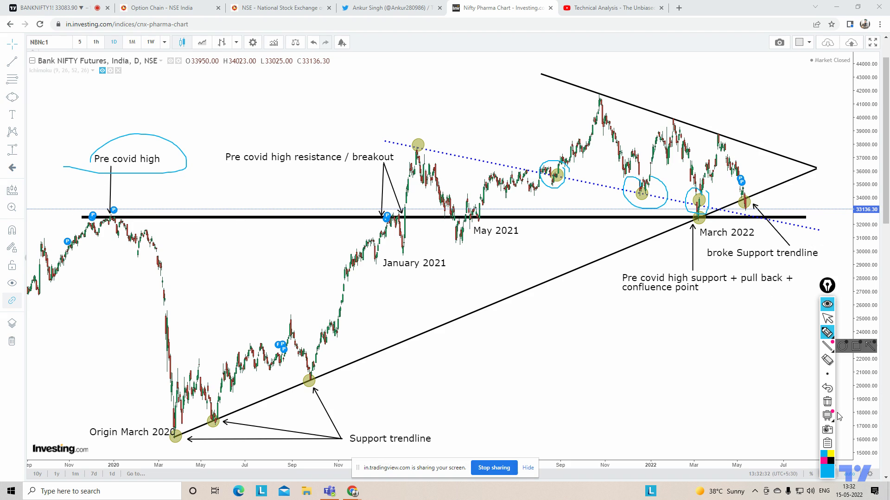
{"action": "left_click", "coordinate": [827, 402]}
Sketch a V-shaped bounce where the dotted trendline meets the pre-covid level, move the pen toolbar below the confluence point label, and clear the sketch.
{"action": "mouse_move", "coordinate": [754, 189]}
{"action": "left_mouse_down"}
{"action": "mouse_move", "coordinate": [766, 218]}
{"action": "mouse_move", "coordinate": [788, 170]}
{"action": "left_mouse_up"}
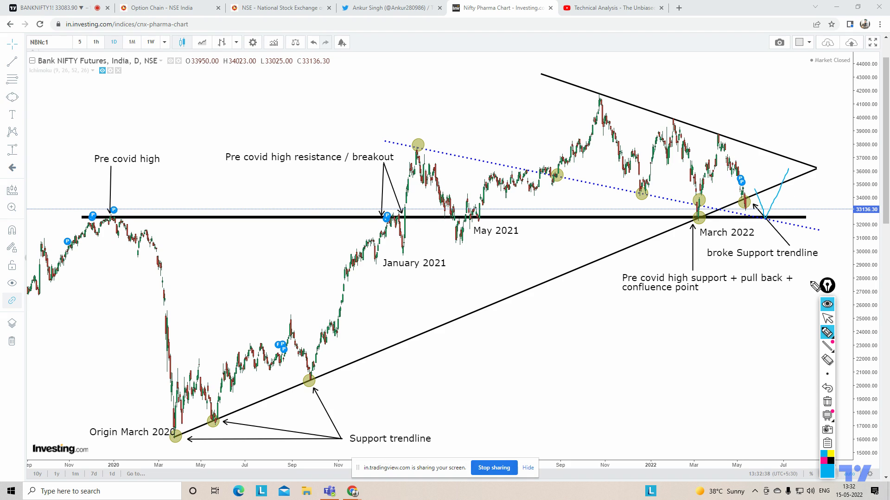
{"action": "left_click", "coordinate": [827, 414]}
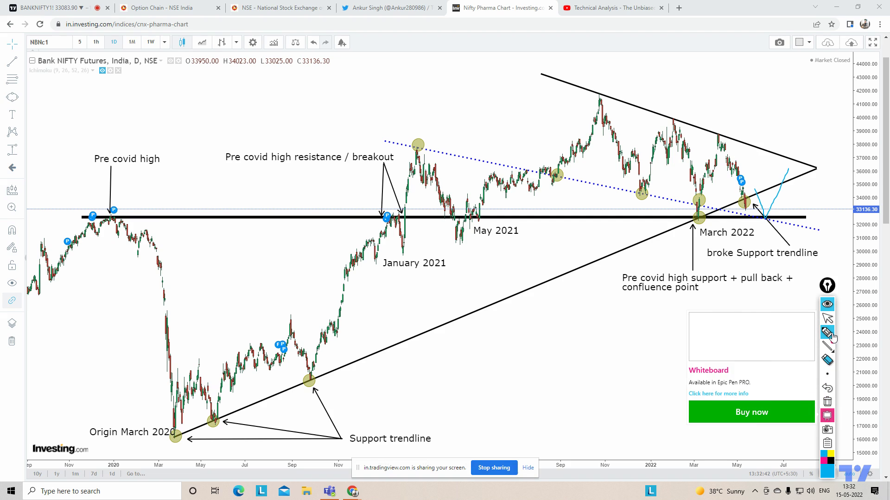
{"action": "mouse_move", "coordinate": [827, 334]}
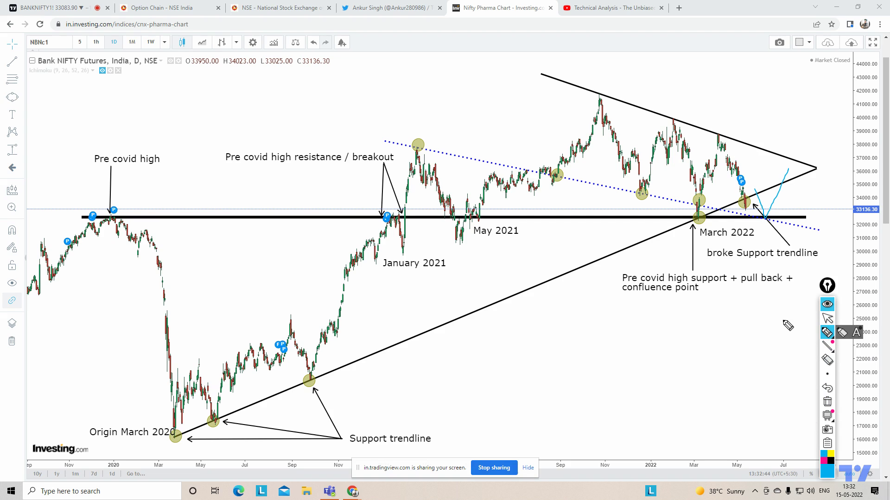
{"action": "left_click", "coordinate": [827, 318]}
{"action": "left_click_drag", "start_coordinate": [827, 285], "coordinate": [610, 290]}
{"action": "left_click", "coordinate": [610, 404]}
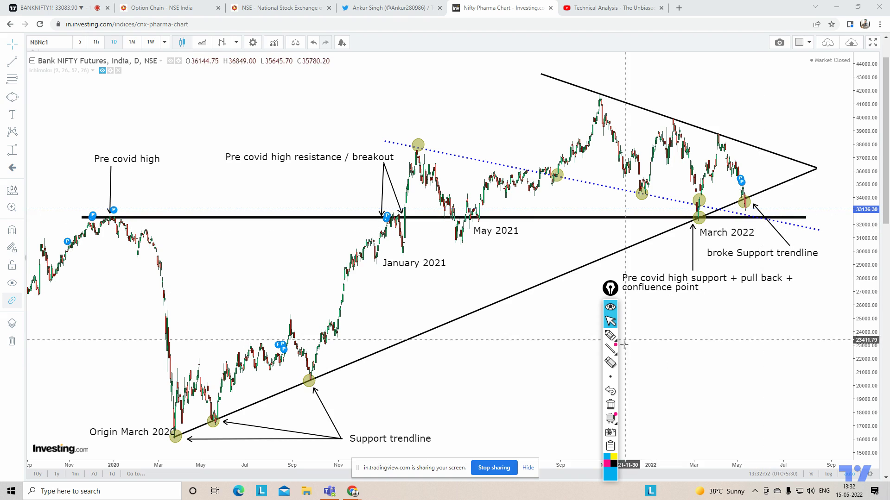
Reactivate the pen, mark the zone around the pre-covid level and dotted trendline beyond the latest candle, and clear the marks.
{"action": "mouse_move", "coordinate": [611, 341]}
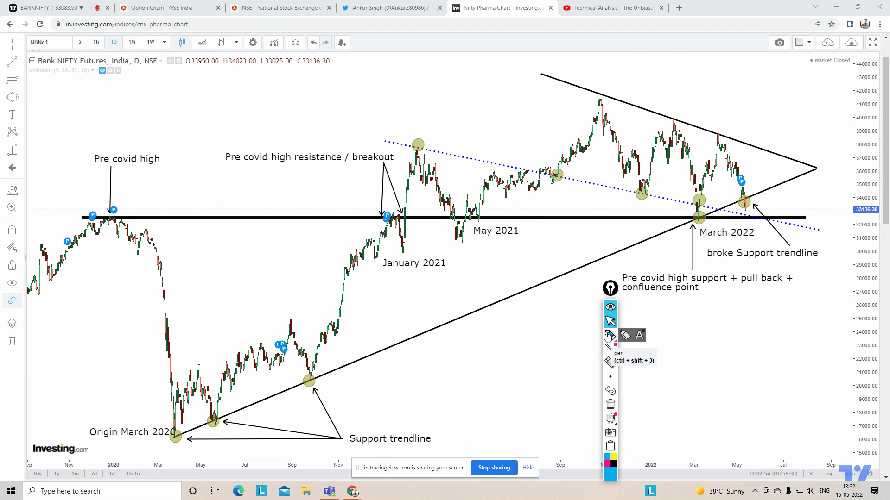
{"action": "left_click", "coordinate": [609, 336]}
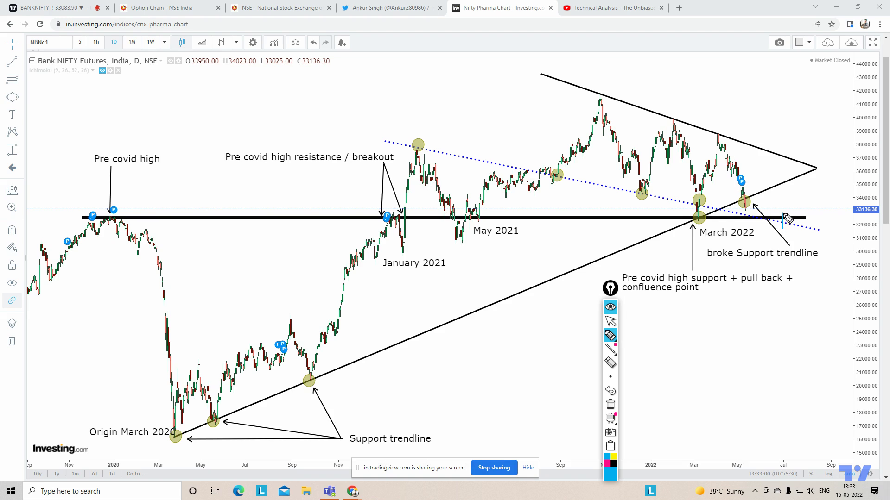
{"action": "mouse_move", "coordinate": [765, 211]}
{"action": "left_mouse_down"}
{"action": "mouse_move", "coordinate": [809, 212]}
{"action": "mouse_move", "coordinate": [789, 200]}
{"action": "left_mouse_up"}
{"action": "mouse_move", "coordinate": [819, 217]}
{"action": "left_mouse_down"}
{"action": "mouse_move", "coordinate": [807, 224]}
{"action": "mouse_move", "coordinate": [819, 214]}
{"action": "left_mouse_up"}
{"action": "left_click", "coordinate": [611, 405]}
Circle the Pre covid high label, underline its horizontal level, mark the zone where the dotted trendline crosses it, and clear the marks.
{"action": "mouse_move", "coordinate": [96, 181]}
{"action": "left_mouse_down"}
{"action": "mouse_move", "coordinate": [184, 163]}
{"action": "mouse_move", "coordinate": [93, 179]}
{"action": "left_mouse_up"}
{"action": "left_click_drag", "start_coordinate": [172, 225], "coordinate": [526, 227]}
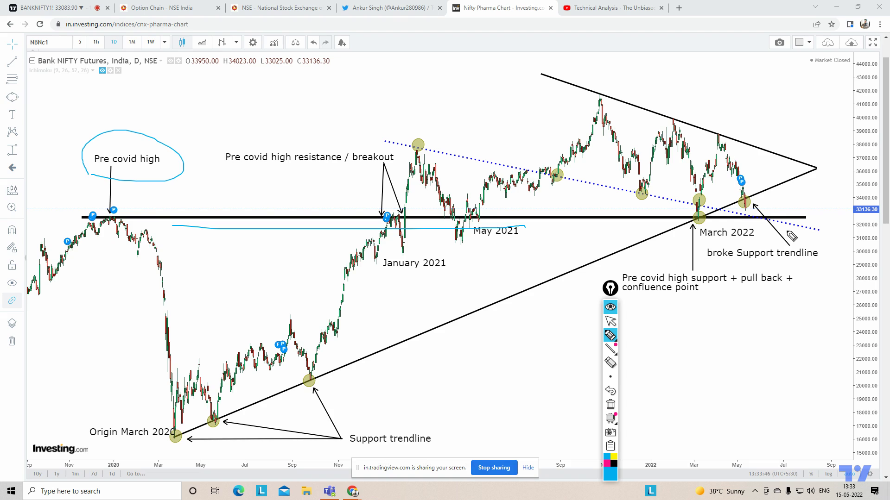
{"action": "left_click_drag", "start_coordinate": [781, 207], "coordinate": [788, 227]}
{"action": "mouse_move", "coordinate": [814, 211]}
{"action": "left_mouse_down"}
{"action": "mouse_move", "coordinate": [799, 216]}
{"action": "mouse_move", "coordinate": [817, 222]}
{"action": "mouse_move", "coordinate": [810, 211]}
{"action": "left_mouse_up"}
{"action": "left_click", "coordinate": [610, 404]}
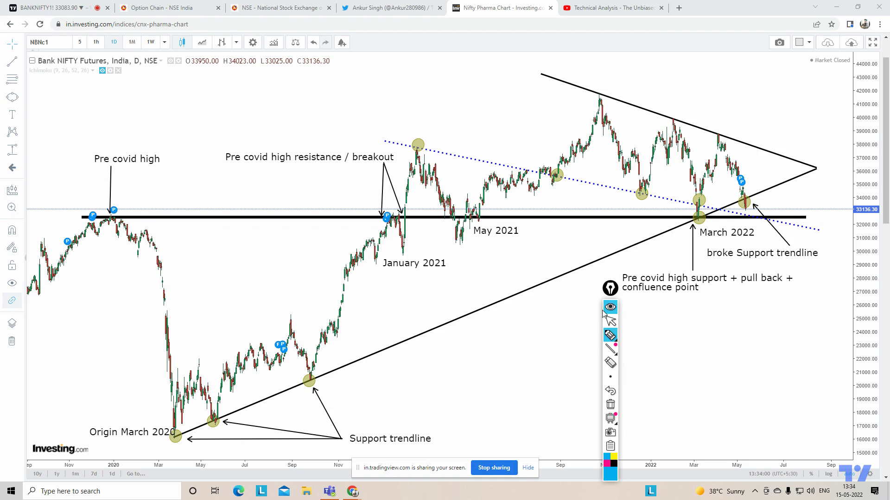
Move the pen toolbar beside the middle of the support trendline, mark the area above the break point inside the triangle, and clear the marks.
{"action": "left_click_drag", "start_coordinate": [610, 292], "coordinate": [494, 274]}
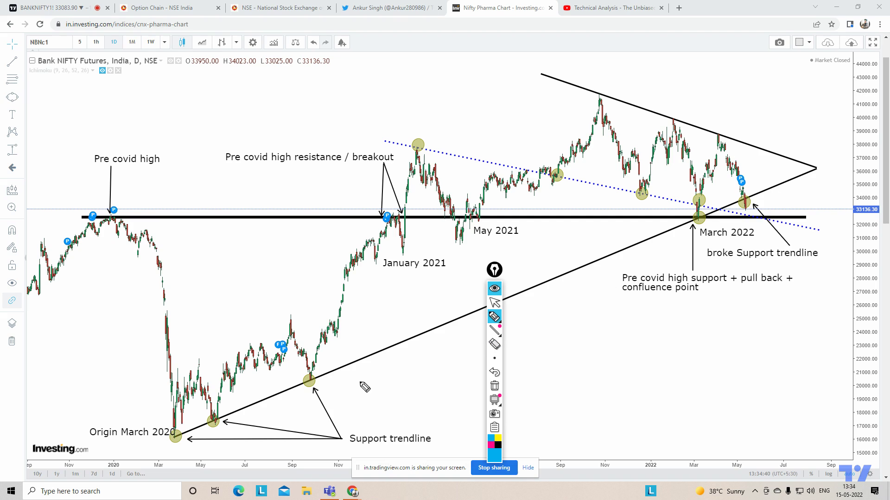
{"action": "left_click_drag", "start_coordinate": [772, 201], "coordinate": [771, 189]}
{"action": "mouse_move", "coordinate": [771, 146]}
{"action": "left_mouse_down"}
{"action": "mouse_move", "coordinate": [775, 159]}
{"action": "mouse_move", "coordinate": [799, 160]}
{"action": "left_mouse_up"}
{"action": "mouse_move", "coordinate": [769, 196]}
{"action": "left_mouse_down"}
{"action": "mouse_move", "coordinate": [775, 168]}
{"action": "mouse_move", "coordinate": [786, 173]}
{"action": "mouse_move", "coordinate": [795, 162]}
{"action": "left_mouse_up"}
{"action": "left_click", "coordinate": [495, 387]}
Return to cursor mode and switch to the BANKNIFTY1! chart in TradingView.
{"action": "mouse_move", "coordinate": [497, 325]}
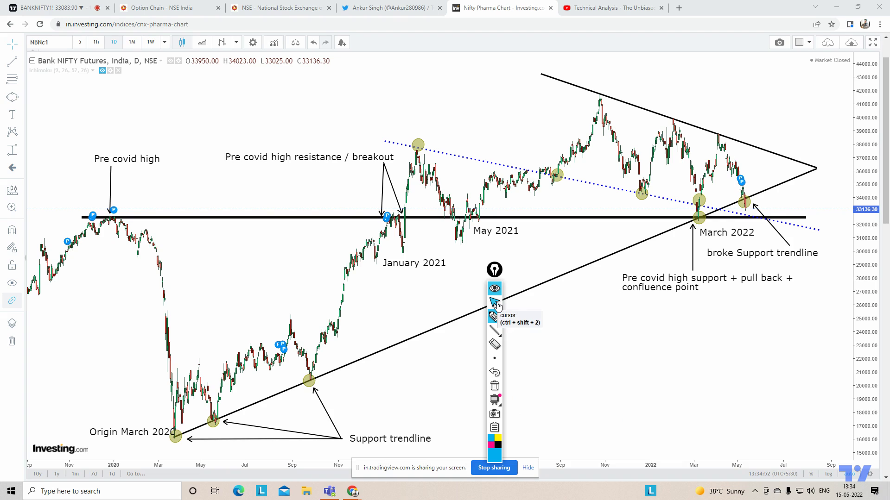
{"action": "left_click", "coordinate": [495, 303]}
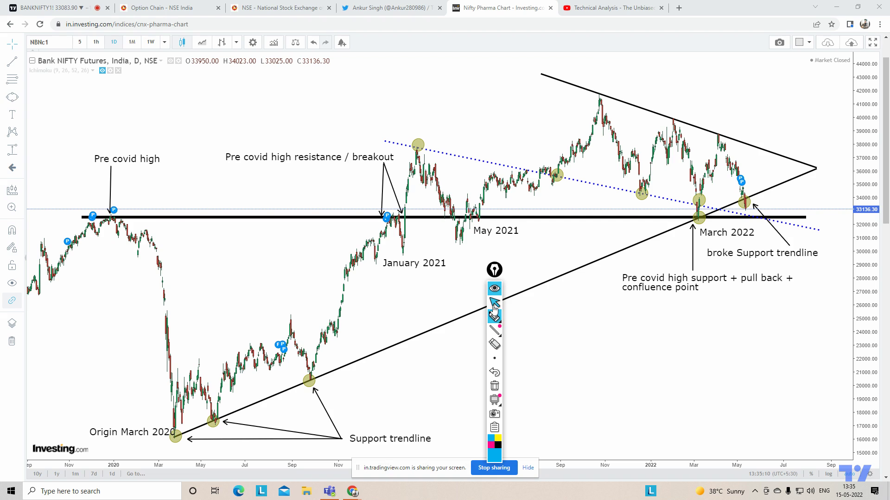
{"action": "left_click", "coordinate": [58, 5]}
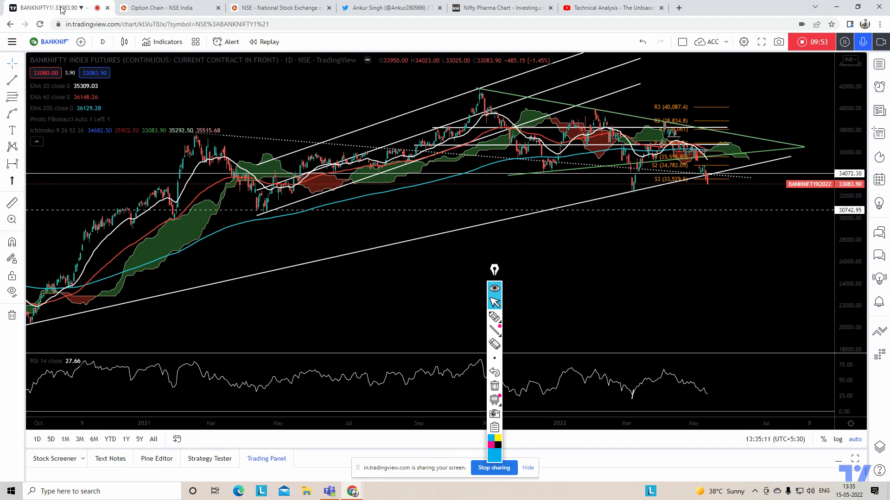